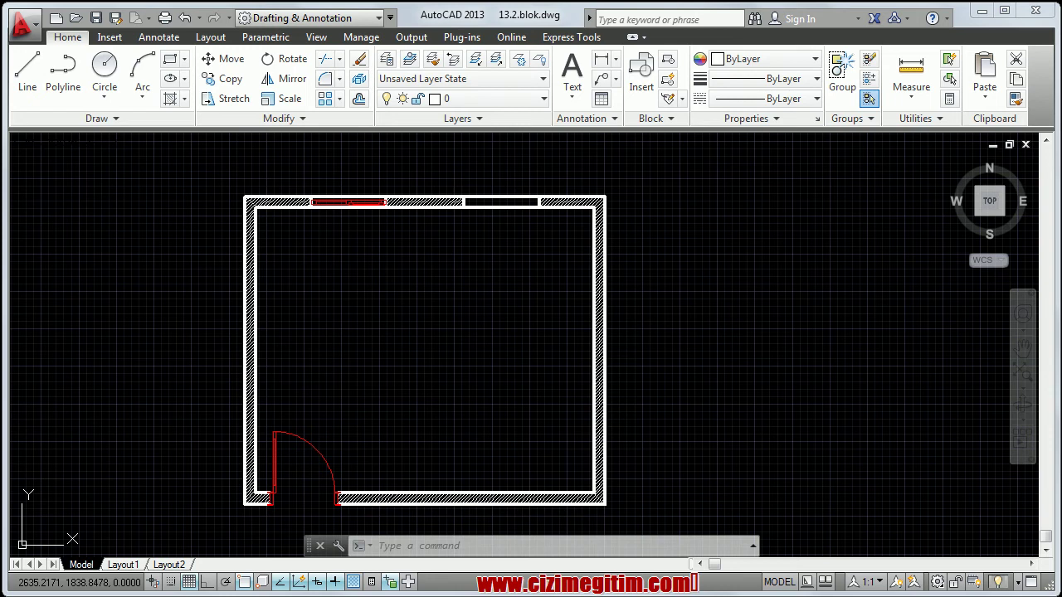
# Step: Zoom in on the top wall's red window and start the BLOCK command via the B alias
pyautogui.moveTo(393, 311); pyautogui.dragTo(363, 360, button='middle')
pyautogui.scroll(4, 315, 298)
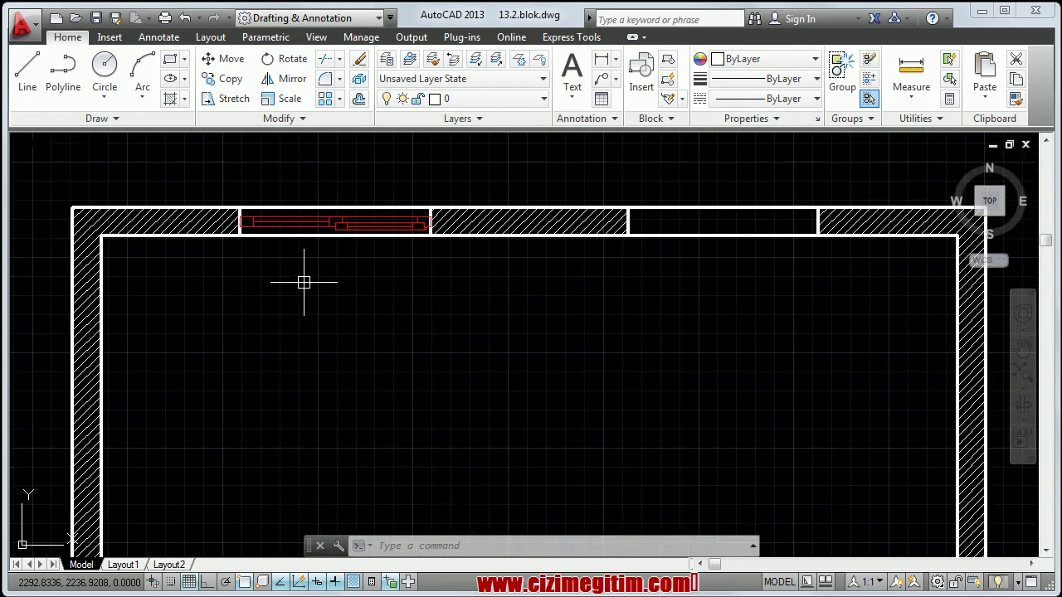
pyautogui.moveTo(303, 282)
pyautogui.mouseDown(button='middle')
pyautogui.moveTo(268, 337)
pyautogui.moveTo(275, 327)
pyautogui.mouseUp(button='middle')
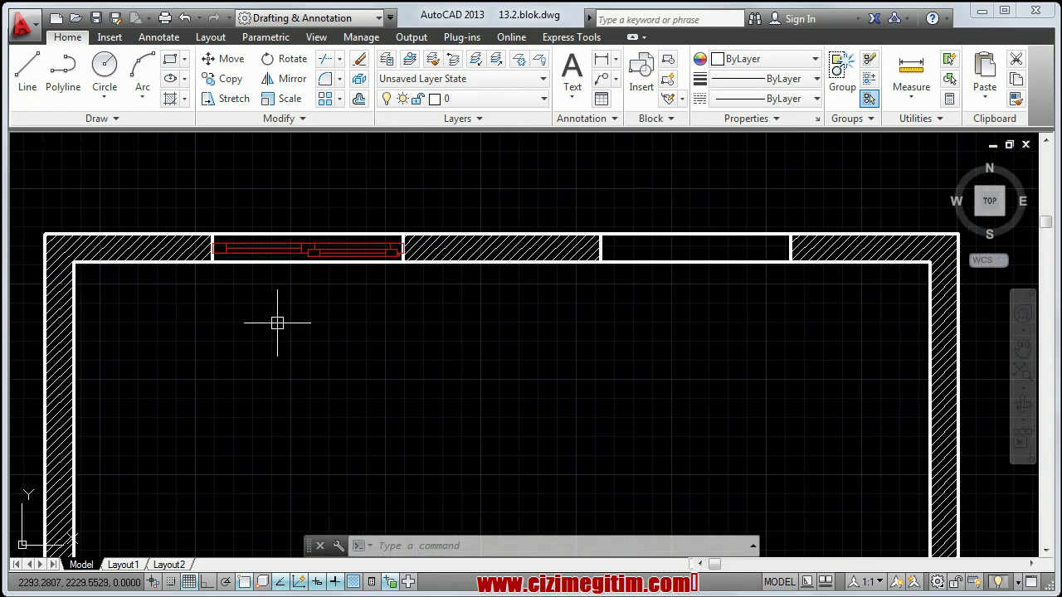
pyautogui.write('B')
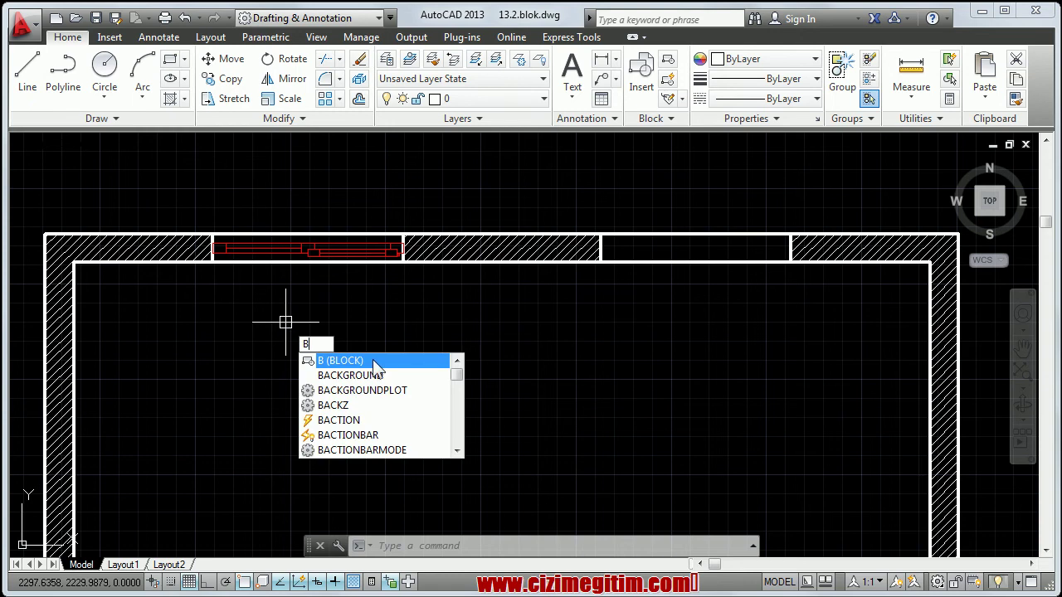
pyautogui.click(374, 363)
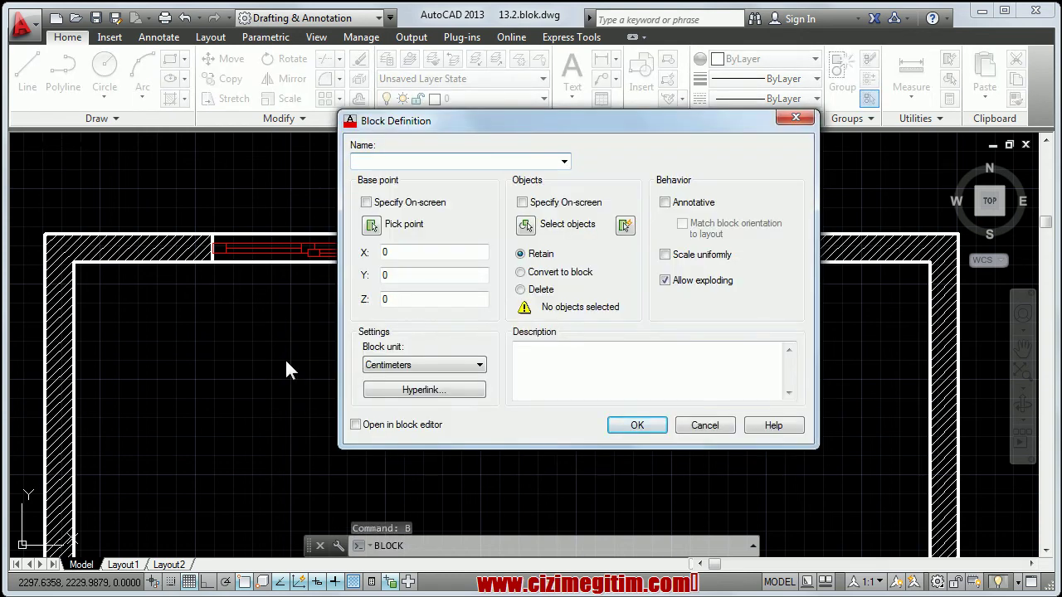
pyautogui.click(703, 425)
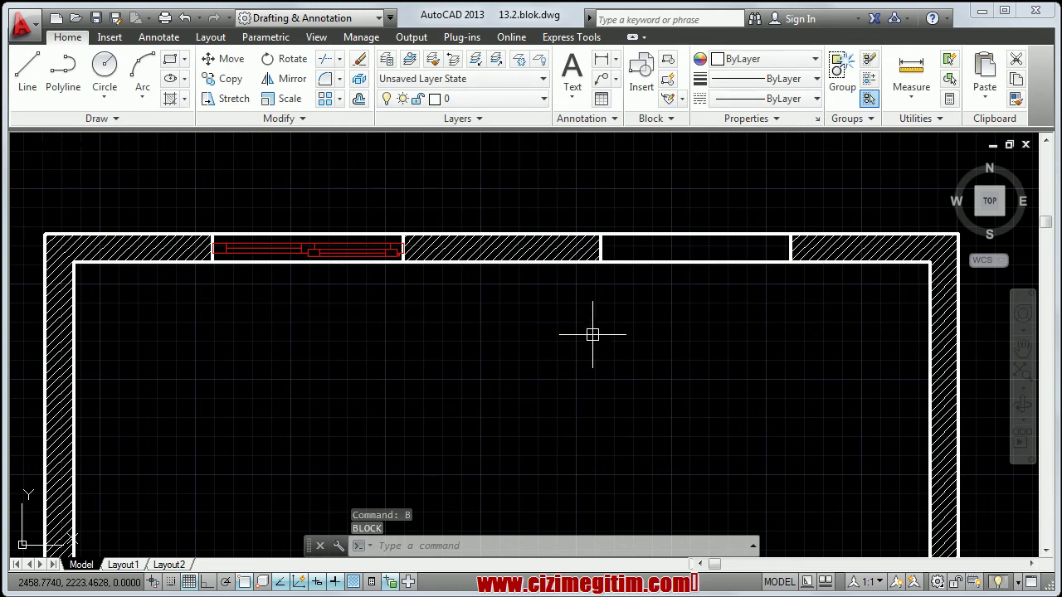
pyautogui.click(665, 121)
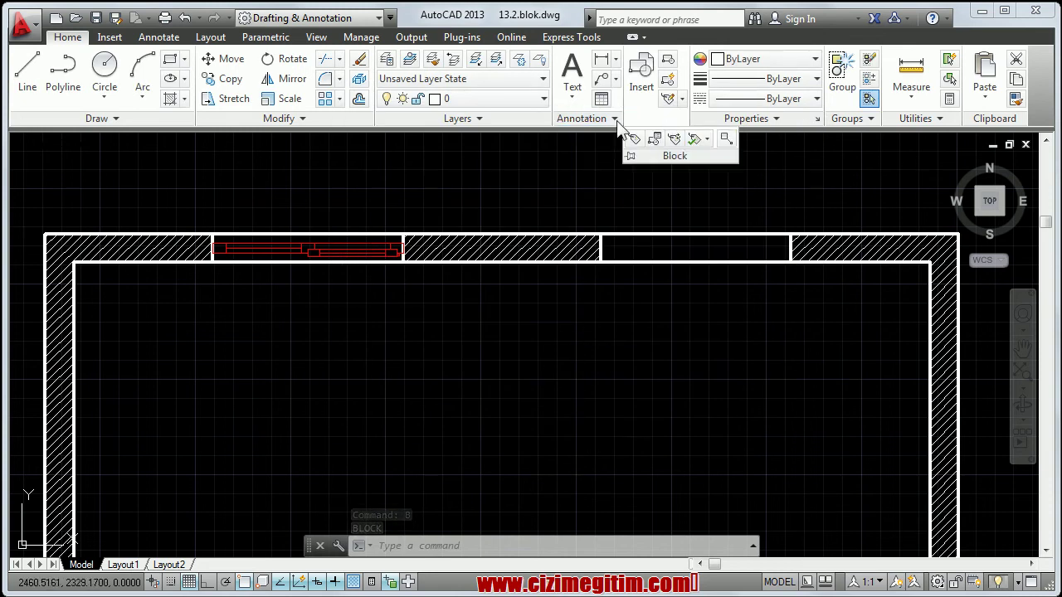
pyautogui.click(668, 63)
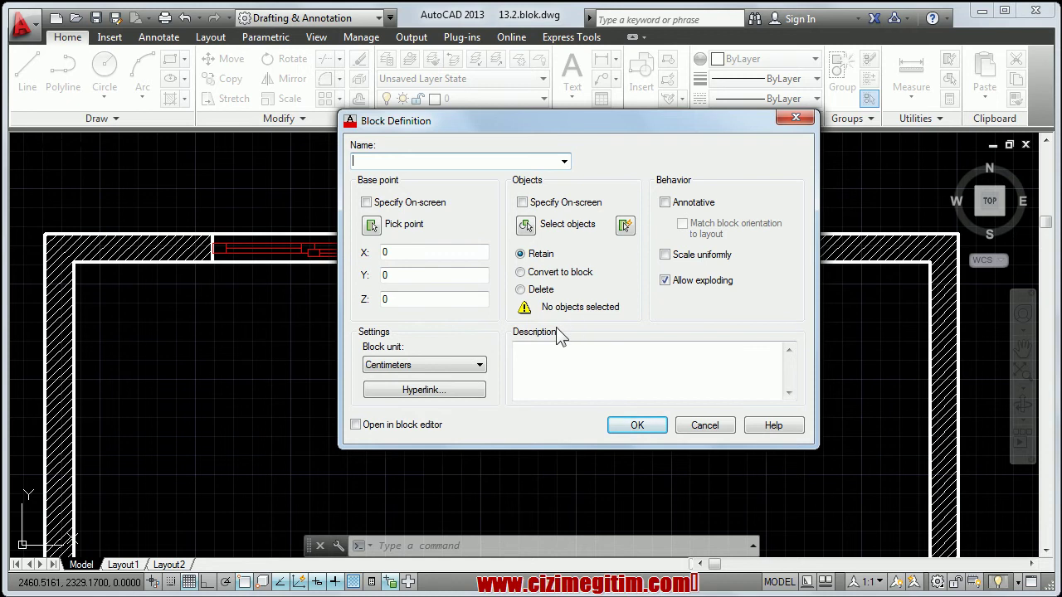
# Step: Move the Block Definition dialog slightly upward
pyautogui.moveTo(601, 118); pyautogui.dragTo(608, 95)
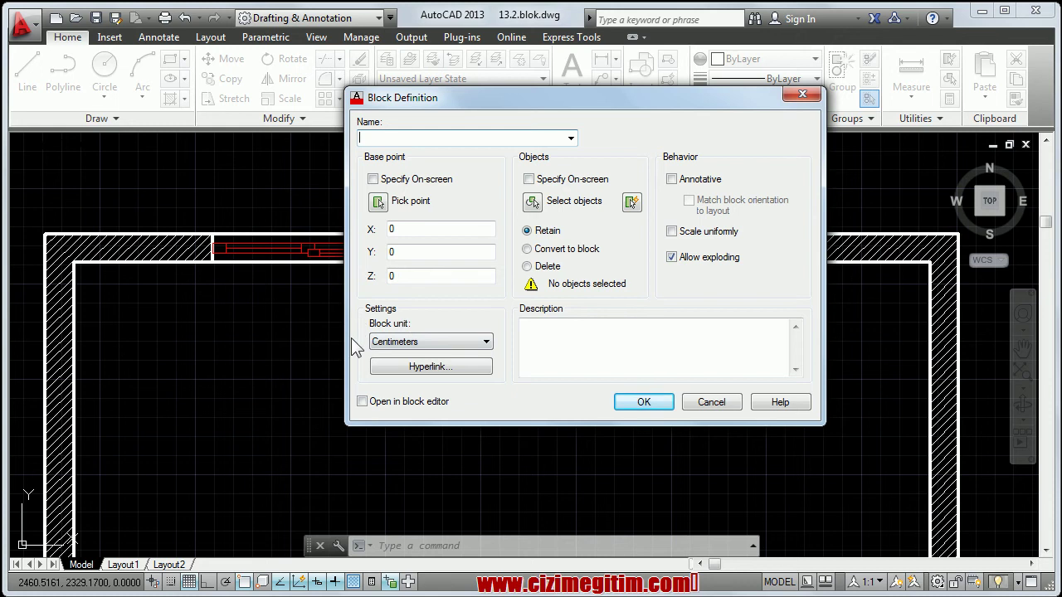
# Step: Leave the block unit on Centimeters and place the caret in the Description box
pyautogui.click(438, 347)
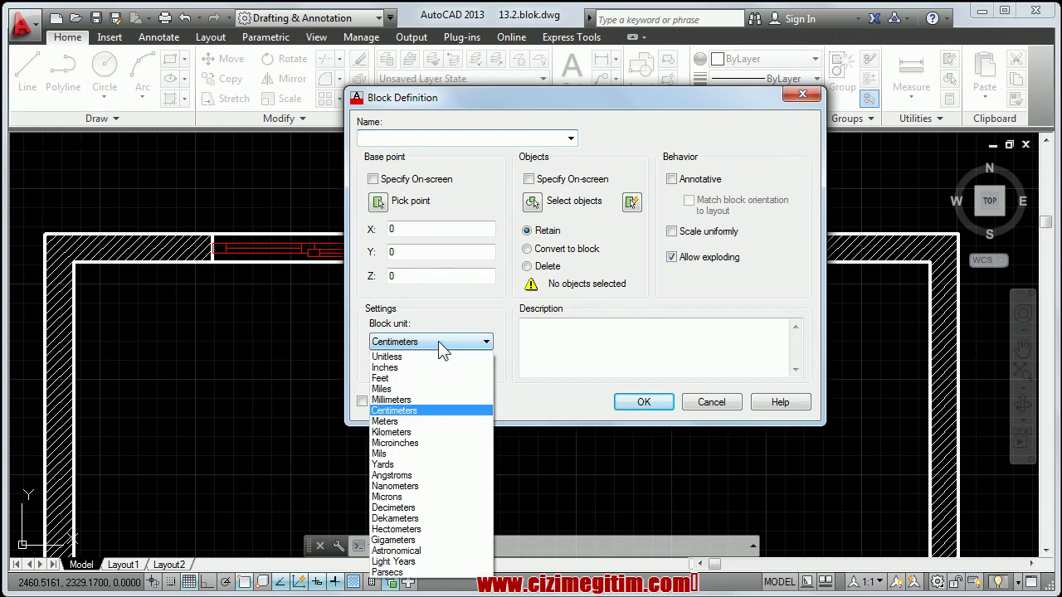
pyautogui.click(439, 347)
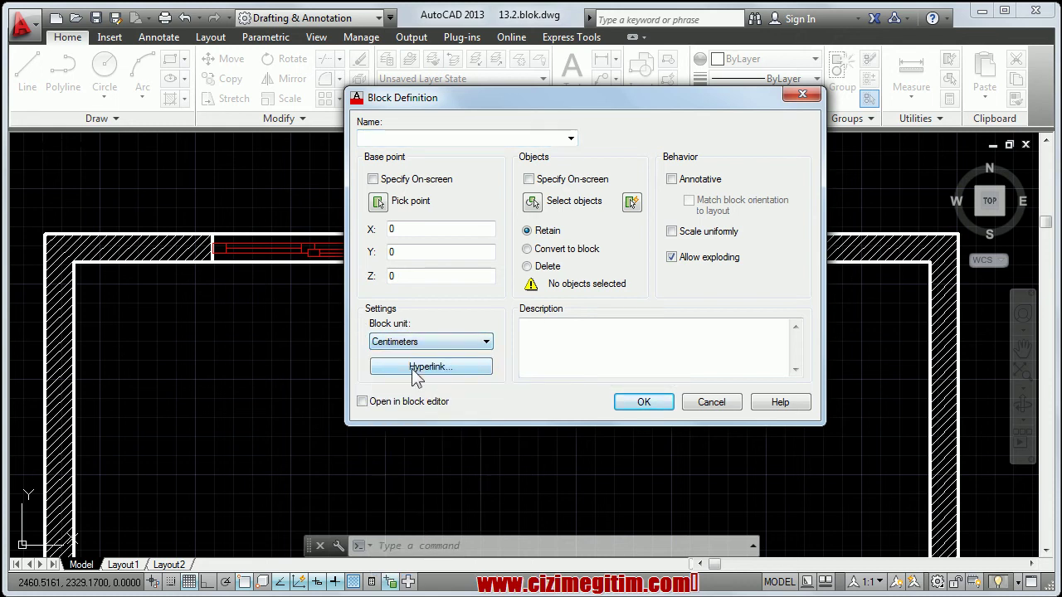
pyautogui.click(569, 350)
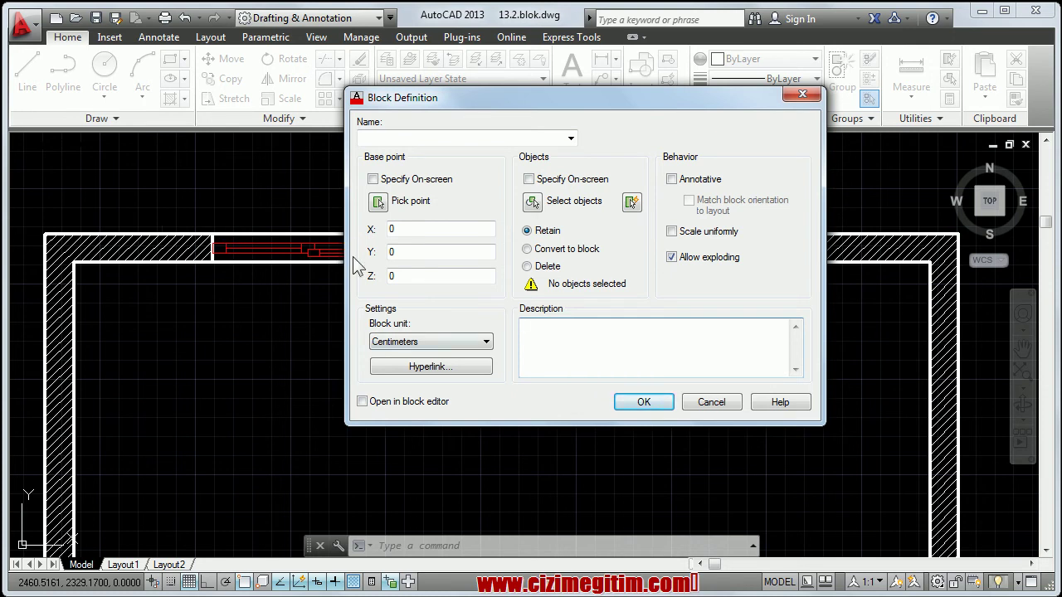
# Step: Window-select the red window's 12 objects as the block contents
pyautogui.click(532, 203)
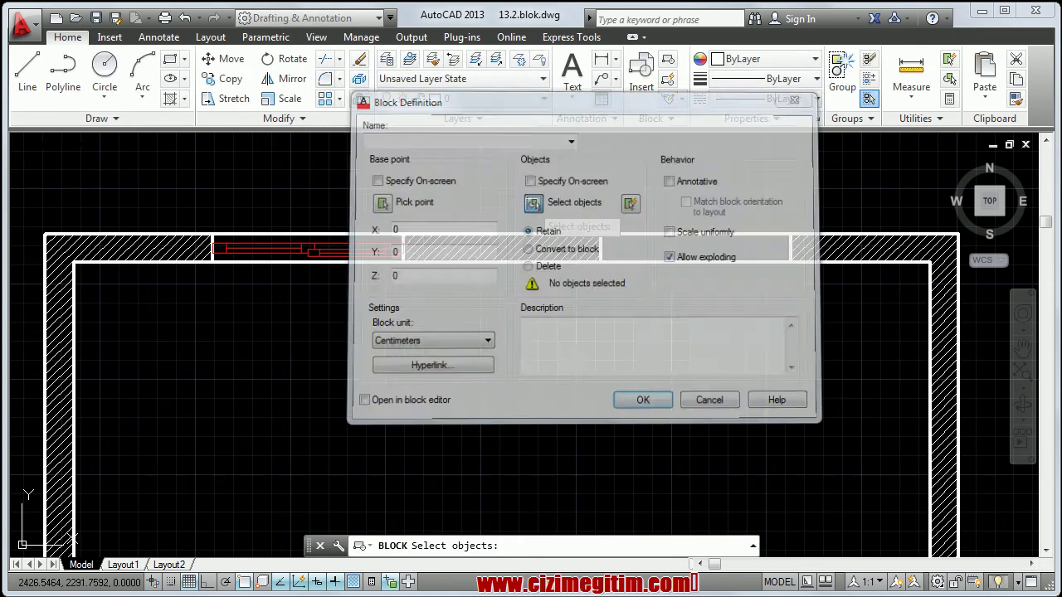
pyautogui.scroll(4, 189, 216)
pyautogui.click(214, 205)
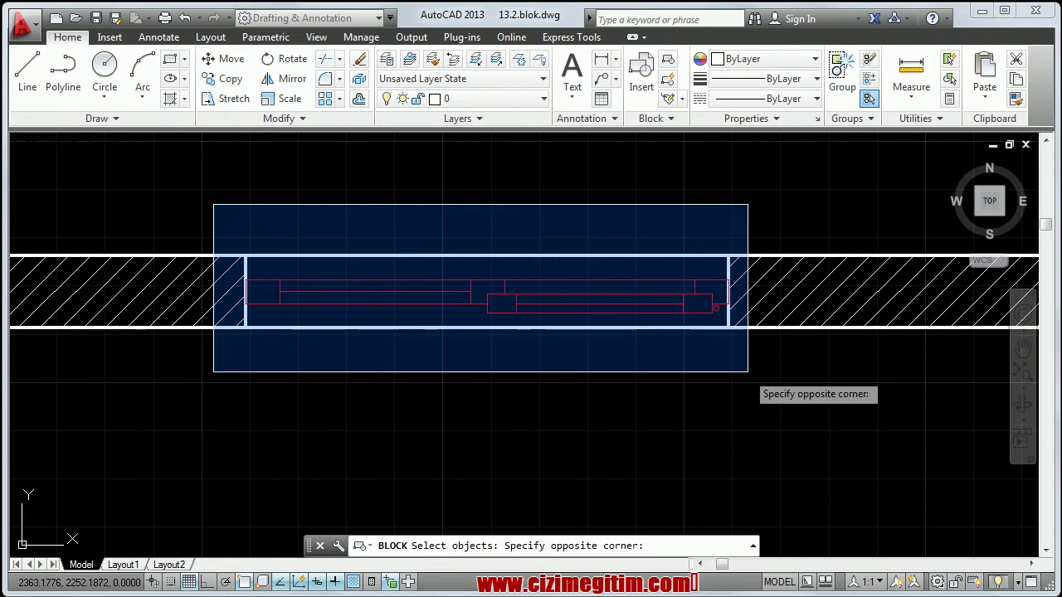
pyautogui.click(746, 368)
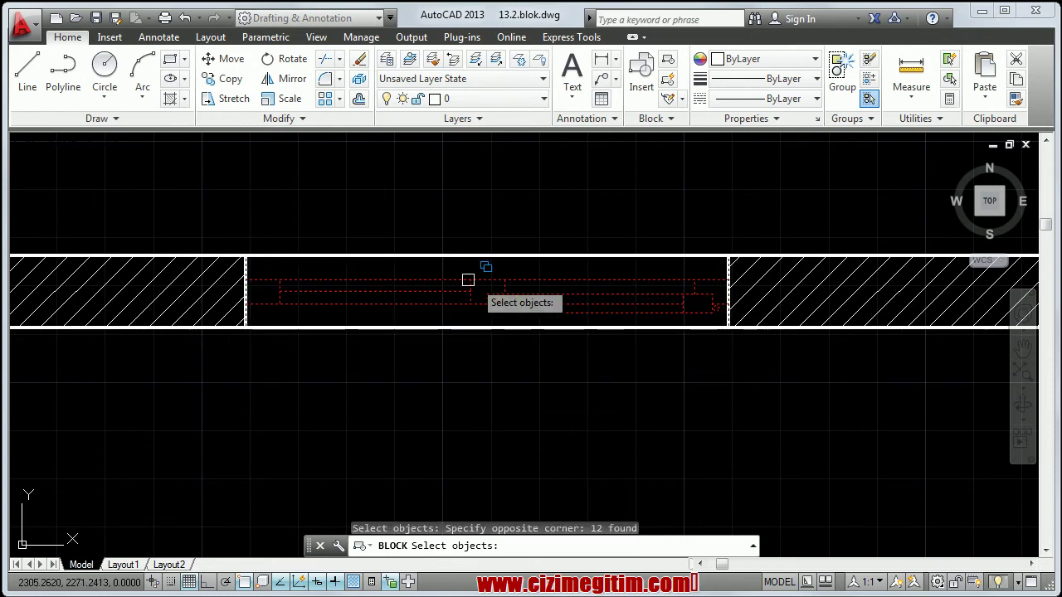
pyautogui.scroll(2, 400, 313)
pyautogui.moveTo(482, 310); pyautogui.dragTo(459, 308, button='middle')
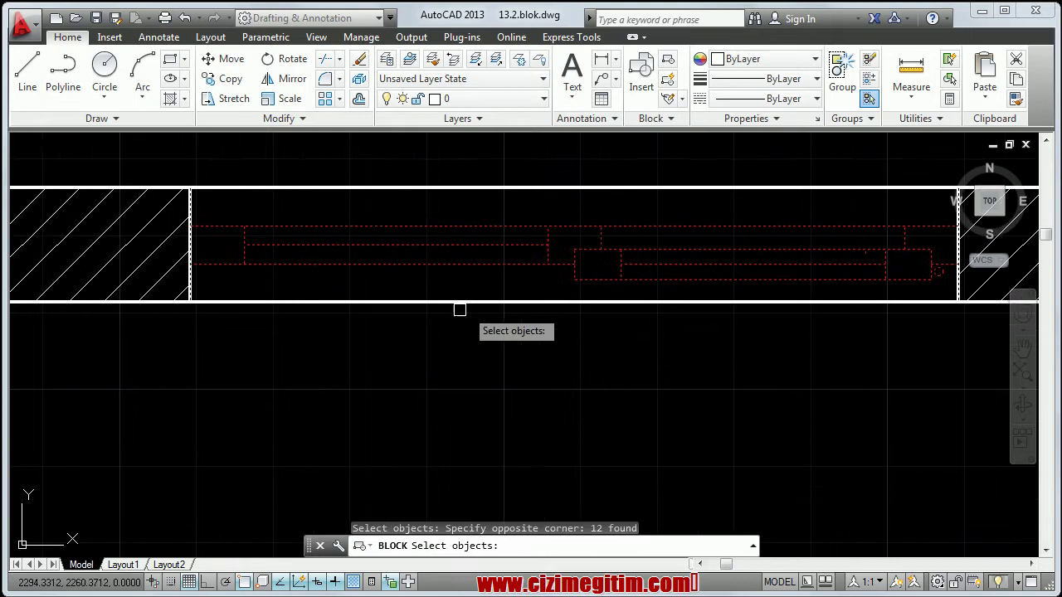
pyautogui.scroll(-3, 455, 348)
pyautogui.press('Return')
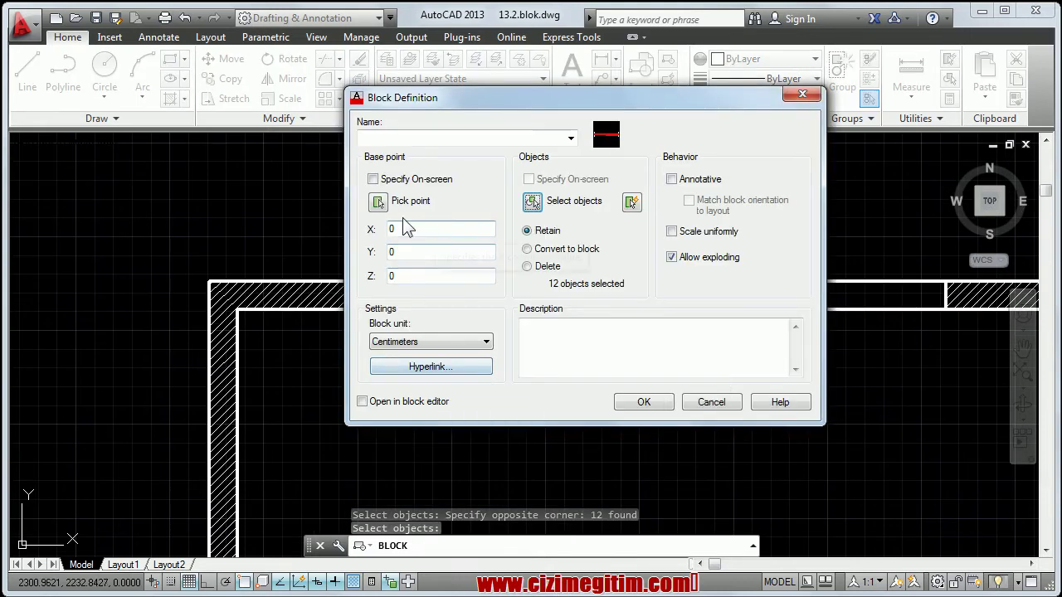
# Step: Set the block's base point at the window's left end, about 2259.24, 2268.81, 0
pyautogui.click(380, 202)
pyautogui.scroll(4, 356, 291)
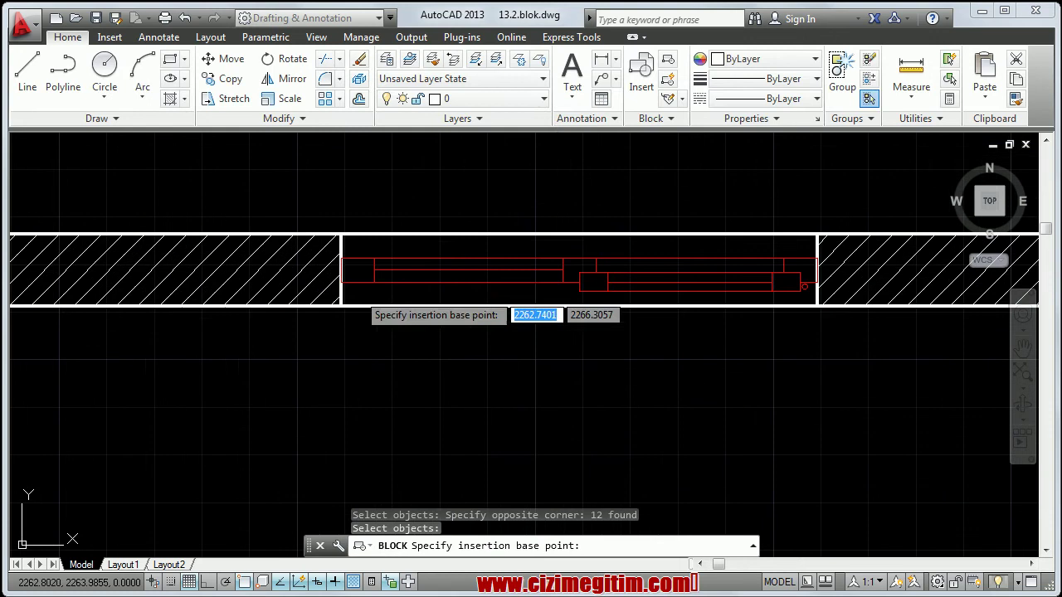
pyautogui.click(340, 271)
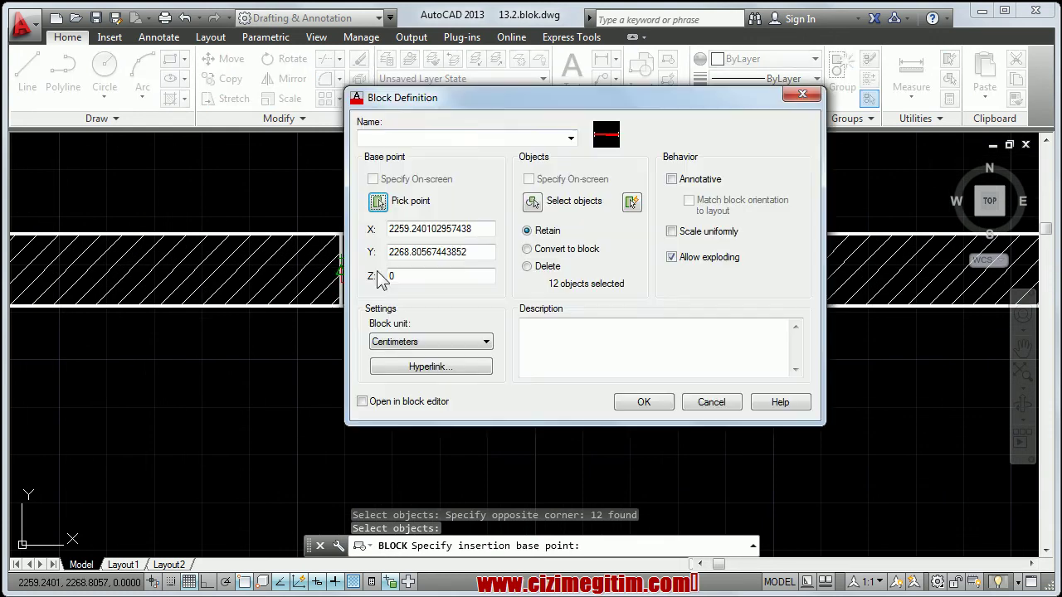
# Step: Name the block 'pencere', keep Centimeters as its unit, and create it
pyautogui.click(415, 138)
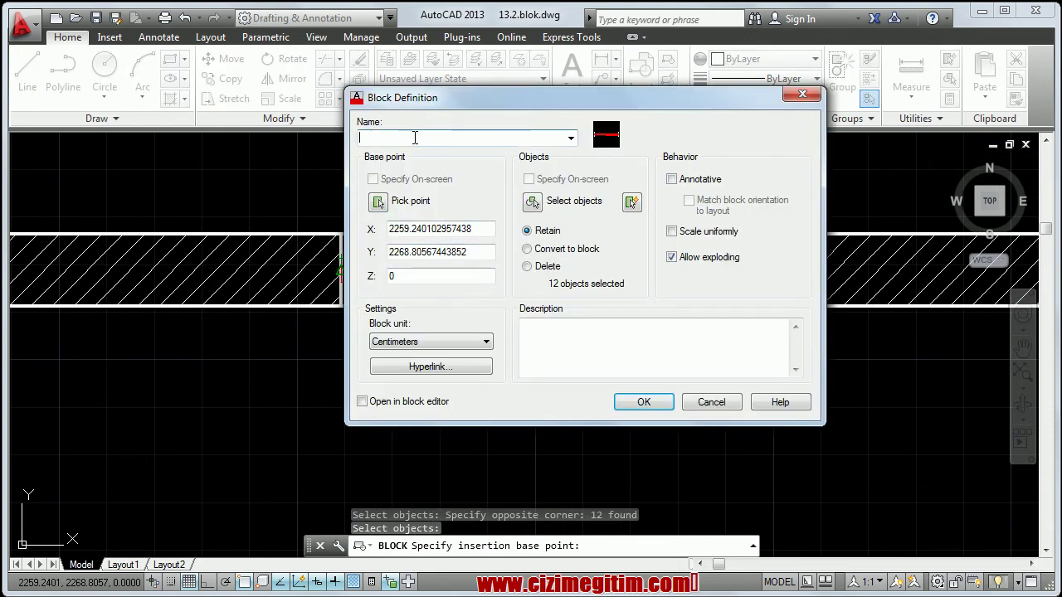
pyautogui.write('pencere')
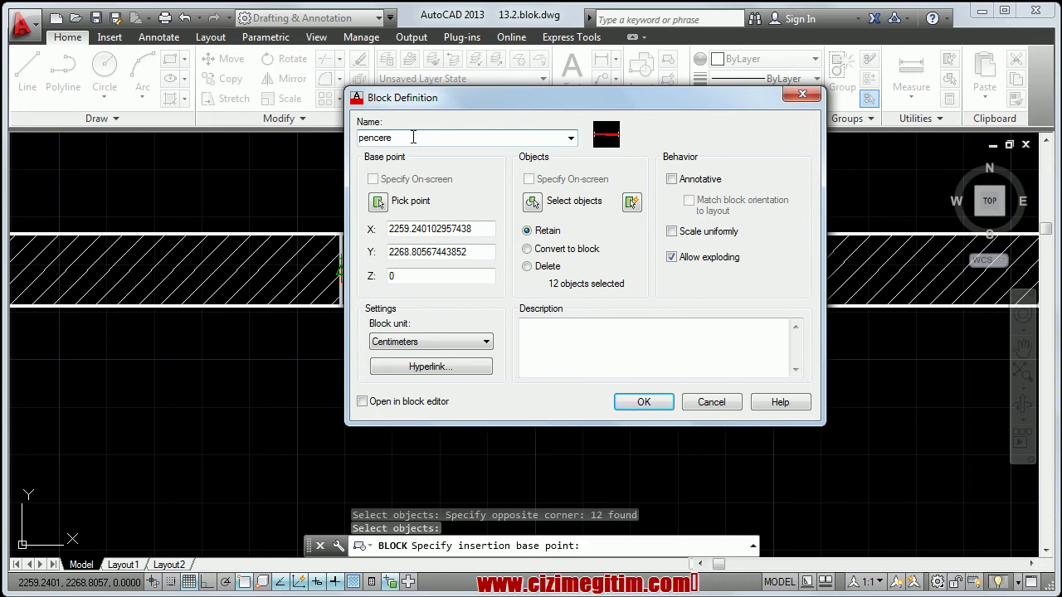
pyautogui.click(459, 347)
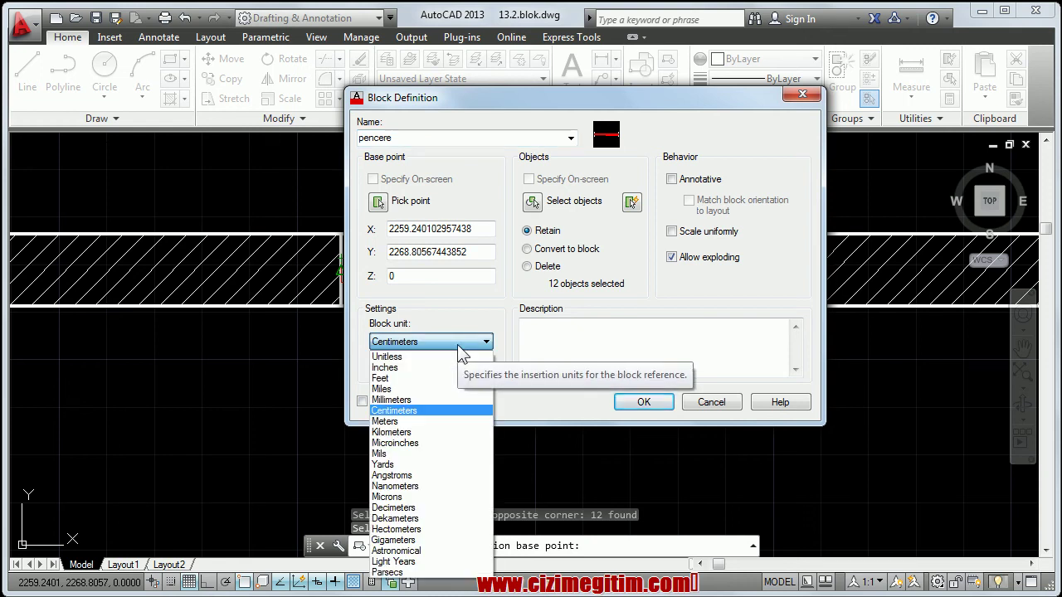
pyautogui.click(459, 347)
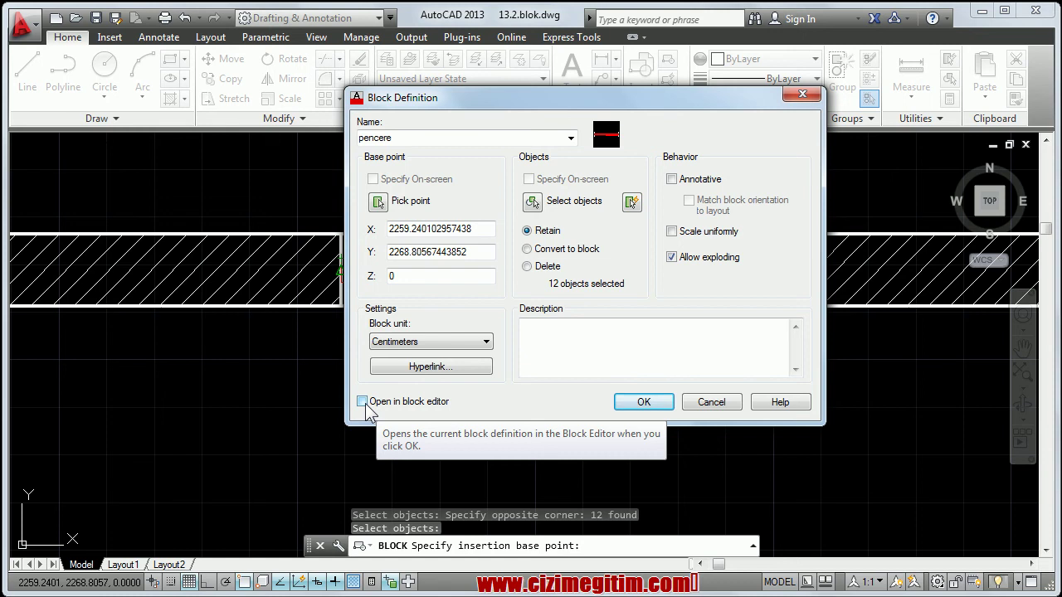
pyautogui.click(644, 403)
pyautogui.scroll(-2, 426, 348)
pyautogui.moveTo(426, 348); pyautogui.dragTo(405, 275, button='middle')
# Step: Cancel the stray selection of the top-wall window and pan the view left
pyautogui.click(497, 226)
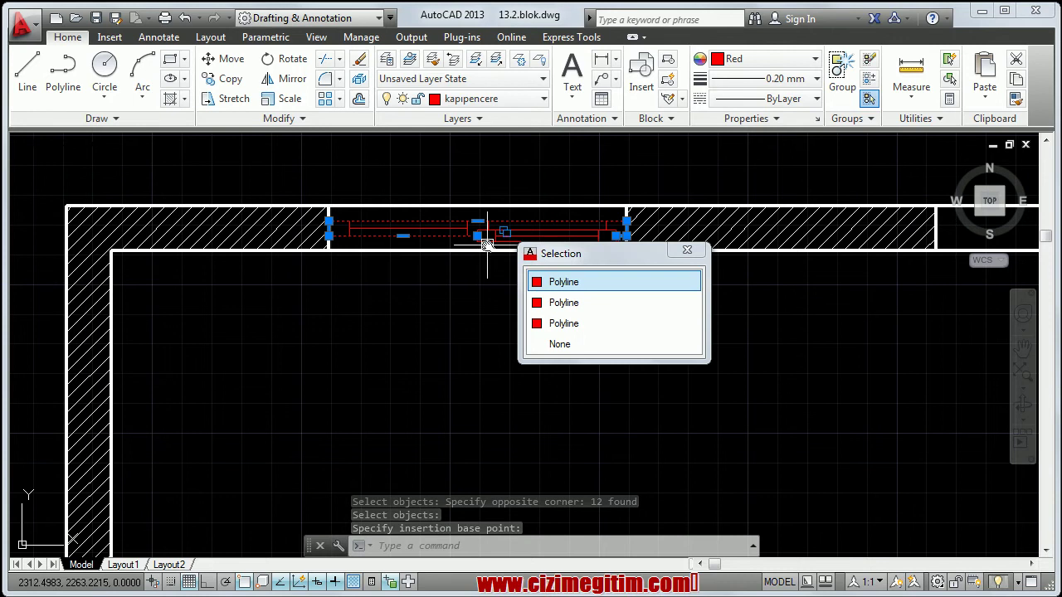
pyautogui.press('Escape')
pyautogui.moveTo(645, 285); pyautogui.dragTo(429, 306, button='middle')
pyautogui.moveTo(468, 332)
pyautogui.mouseDown(button='middle')
pyautogui.moveTo(391, 308)
pyautogui.moveTo(320, 315)
pyautogui.mouseUp(button='middle')
# Step: Run INSERT, pick the pencere block, then close and reopen the Insert dialog
pyautogui.write('i')
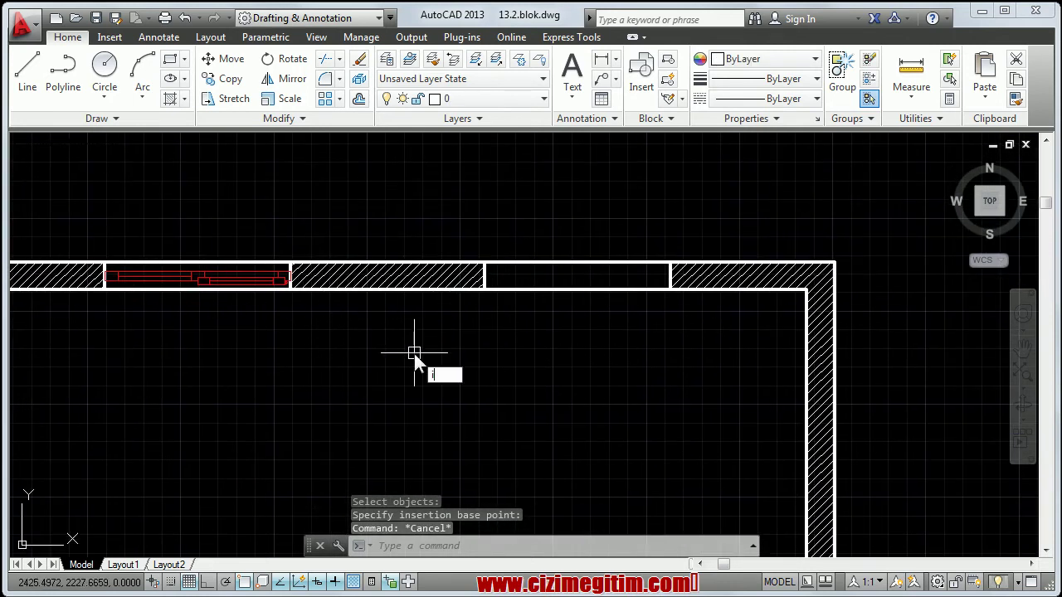
pyautogui.press('Return')
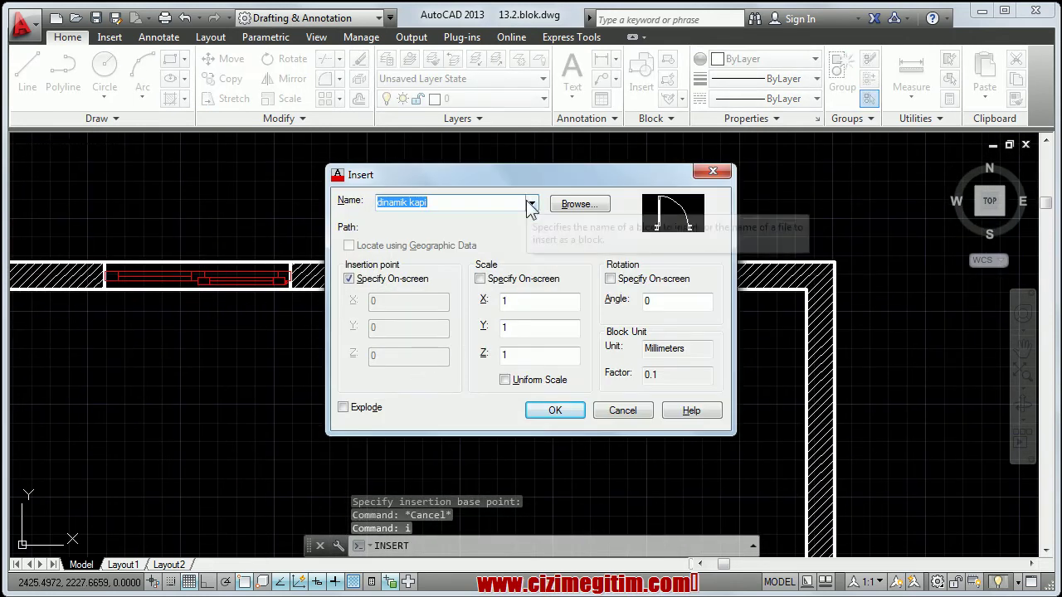
pyautogui.click(532, 203)
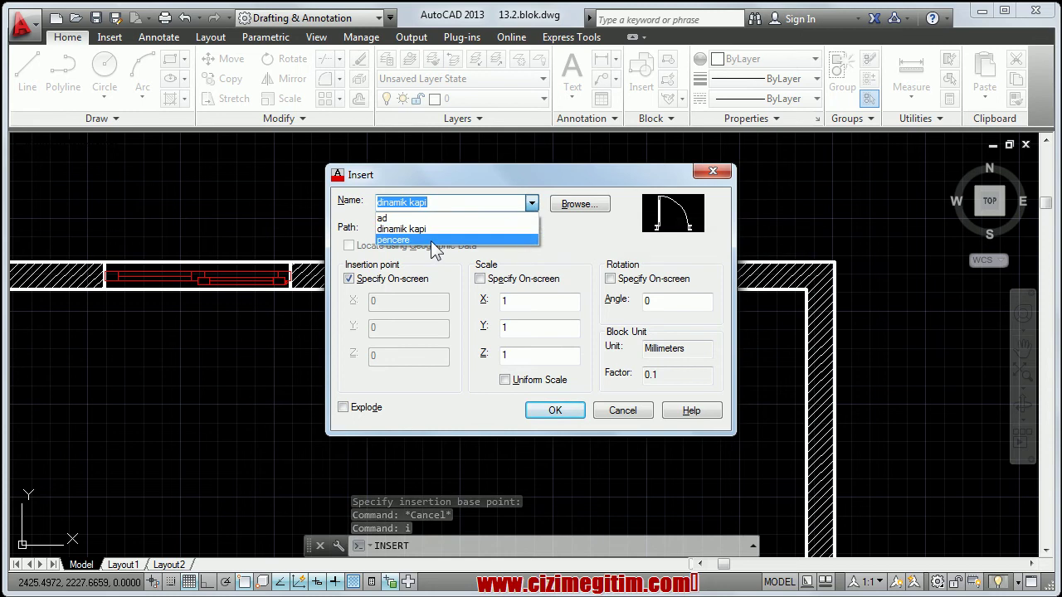
pyautogui.click(433, 240)
pyautogui.press('Return')
pyautogui.write('i')
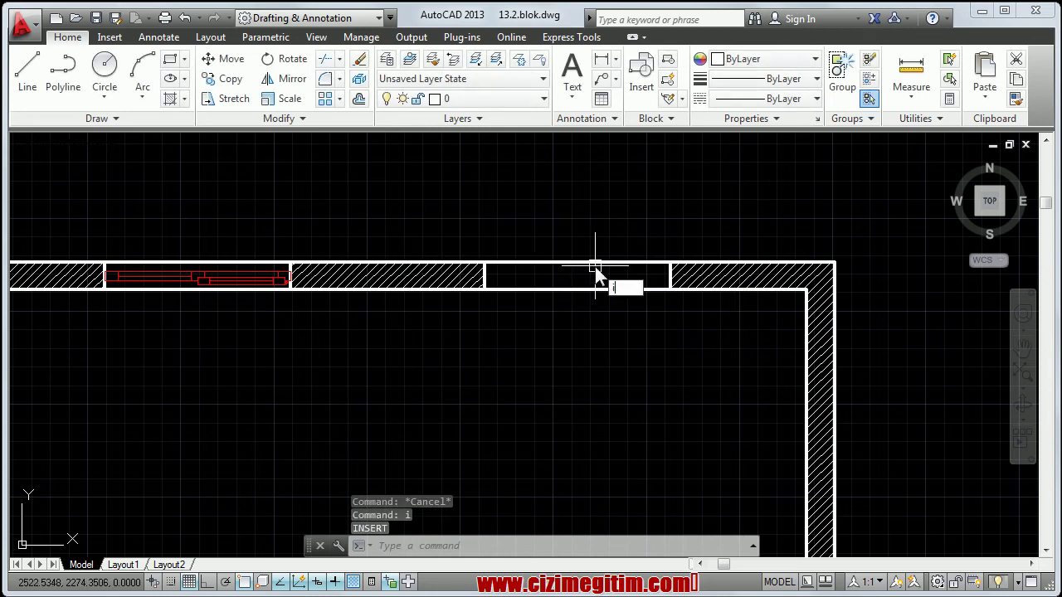
pyautogui.press('Return')
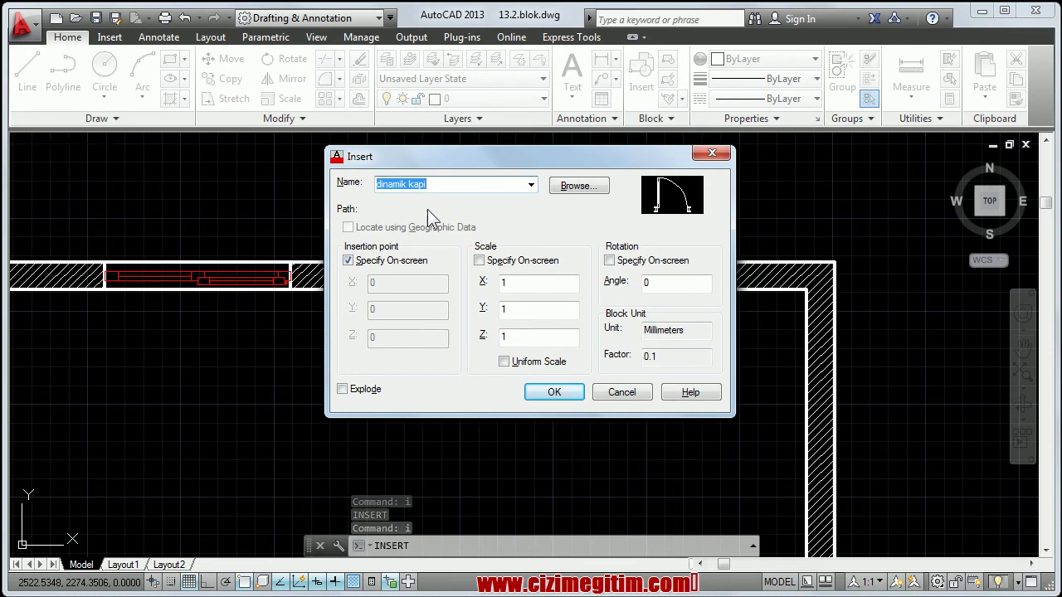
# Step: Choose pencere in the Insert dialog and place it in the top wall's empty opening
pyautogui.click(534, 192)
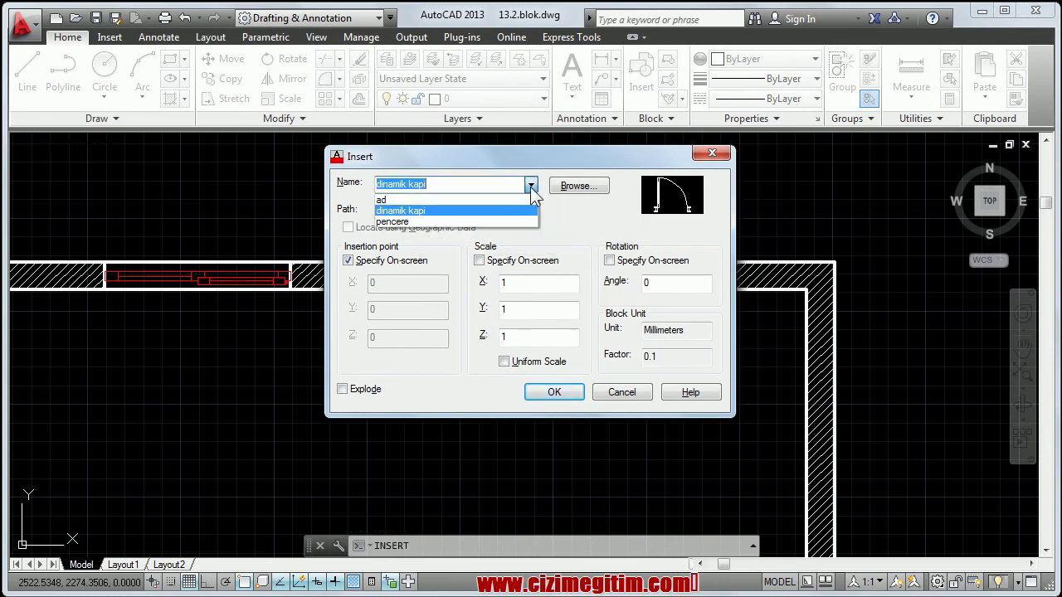
pyautogui.click(405, 219)
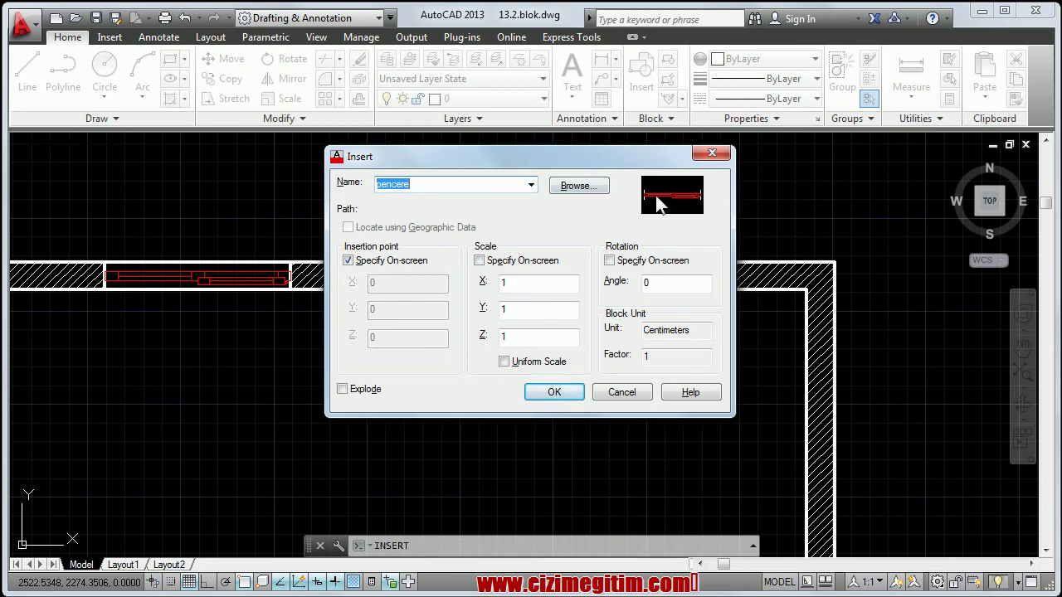
pyautogui.click(554, 392)
pyautogui.scroll(3, 553, 305)
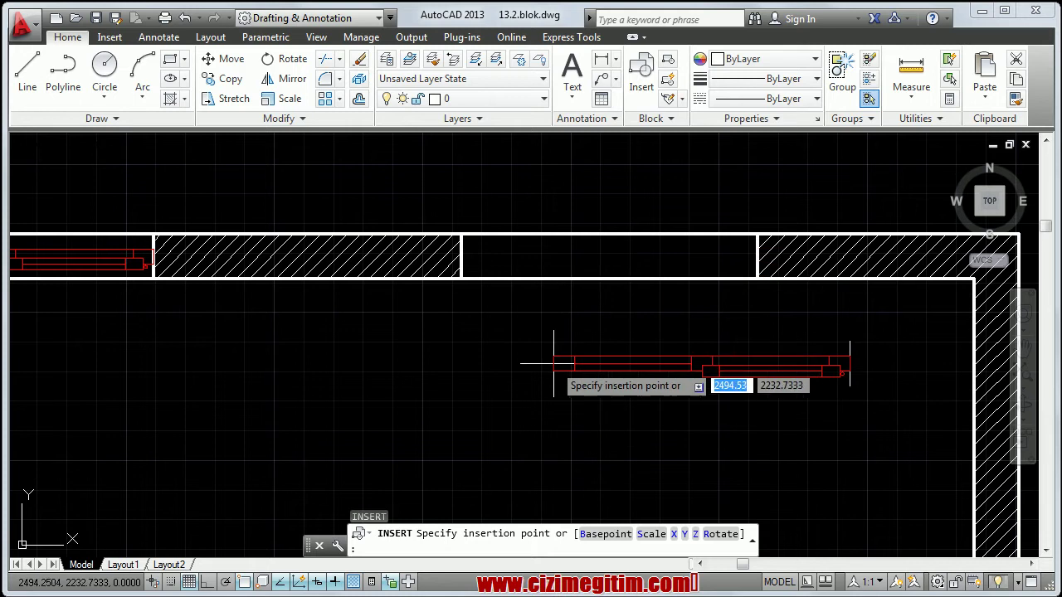
pyautogui.moveTo(554, 362); pyautogui.dragTo(530, 284, button='middle')
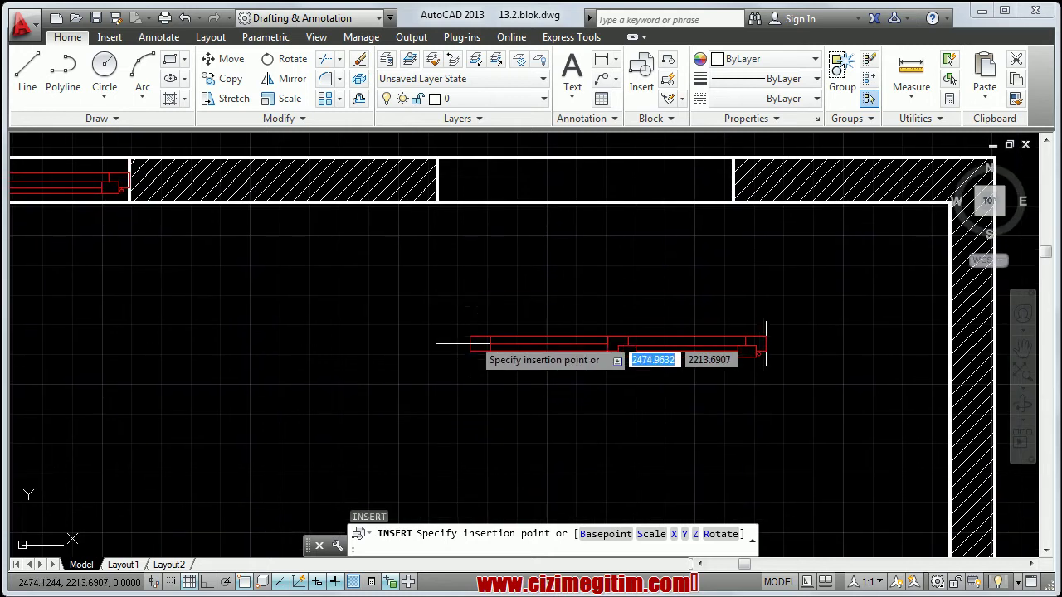
pyautogui.click(437, 181)
pyautogui.scroll(-2, 473, 237)
pyautogui.moveTo(505, 280)
pyautogui.mouseDown(button='middle')
pyautogui.moveTo(467, 223)
pyautogui.moveTo(479, 297)
pyautogui.mouseUp(button='middle')
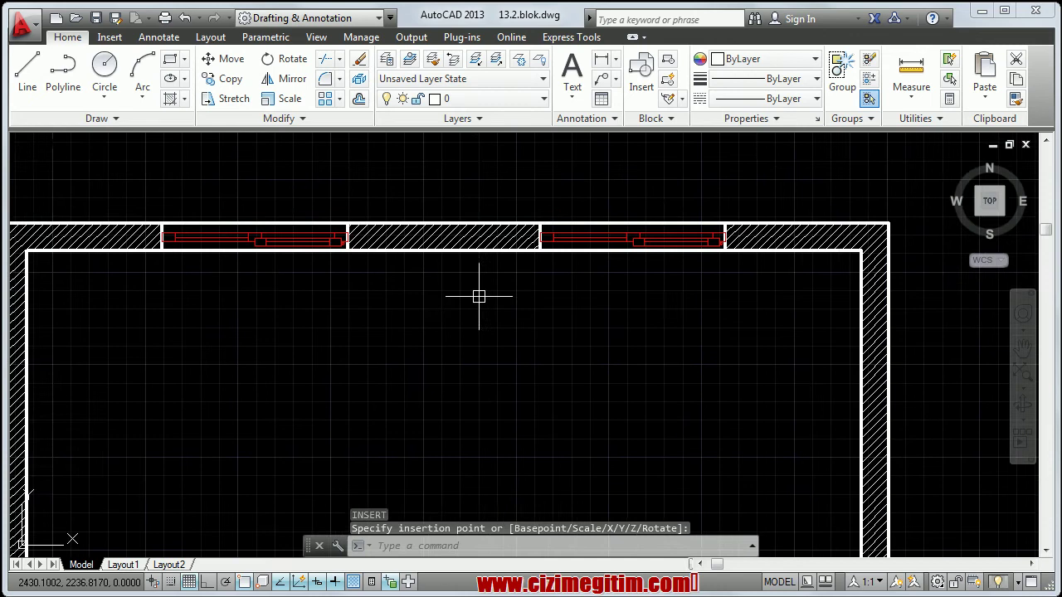
pyautogui.scroll(2, 456, 254)
pyautogui.moveTo(455, 253); pyautogui.dragTo(536, 285, button='middle')
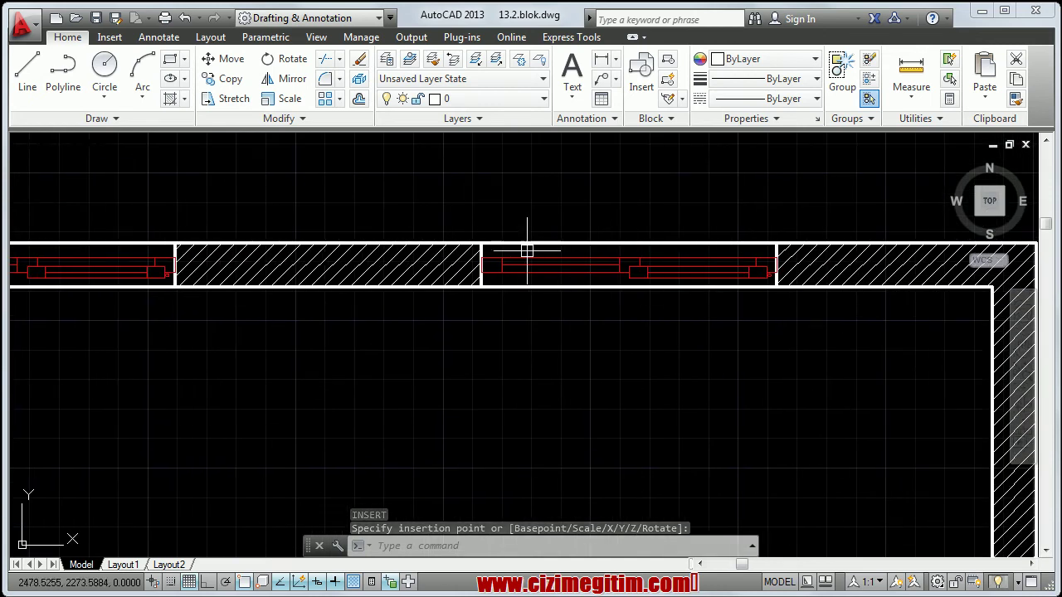
# Step: Place the pencere block into the right-hand opening of the top wall
pyautogui.click(527, 250)
pyautogui.scroll(-2, 509, 237)
pyautogui.scroll(-2, 575, 237)
pyautogui.moveTo(575, 237); pyautogui.dragTo(540, 281, button='middle')
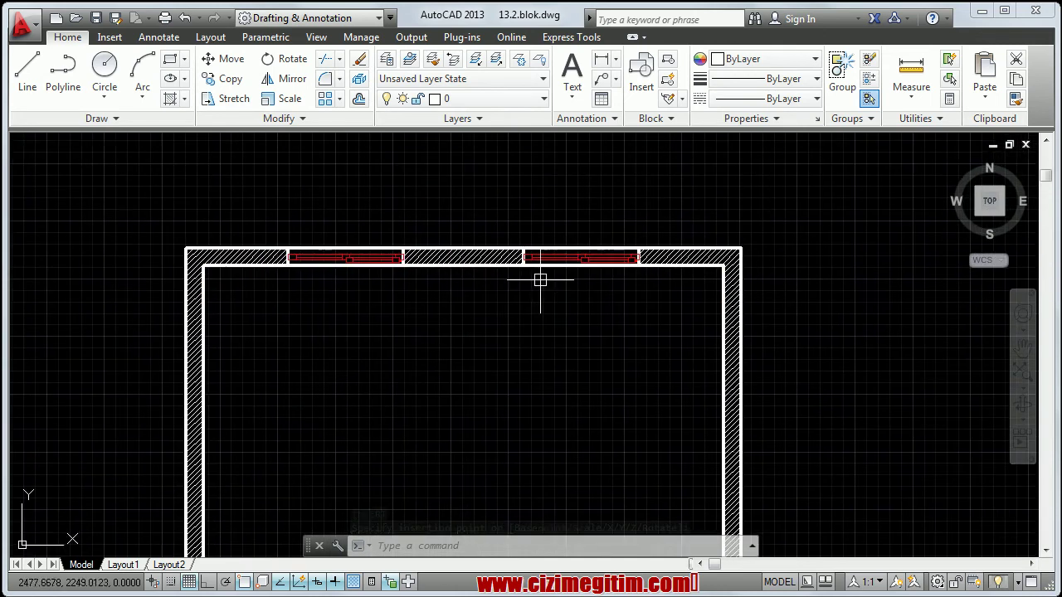
pyautogui.scroll(2, 536, 253)
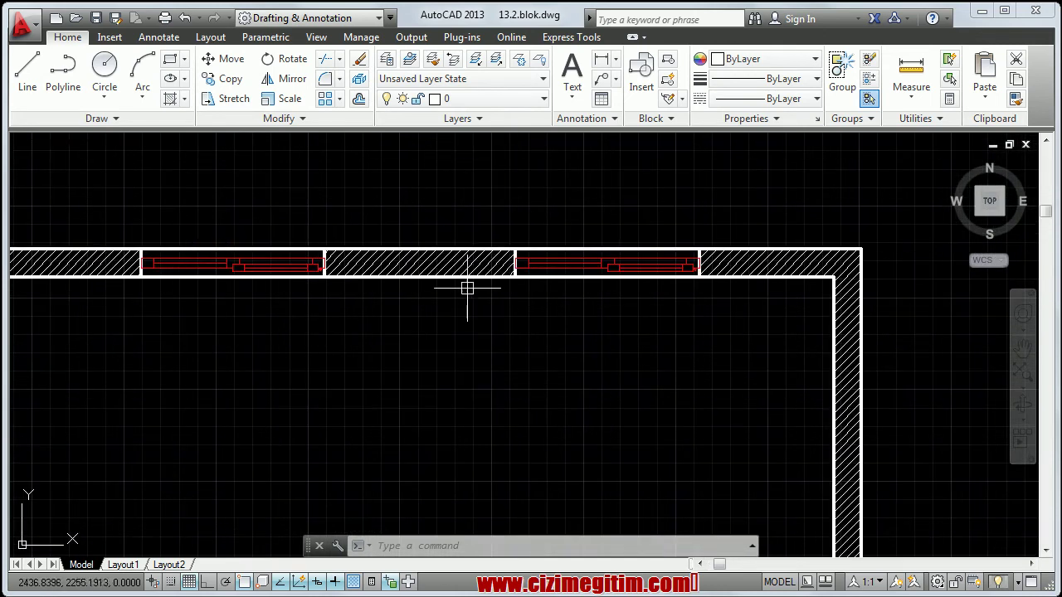
# Step: Select the right-hand window block in the top wall
pyautogui.click(580, 257)
pyautogui.moveTo(601, 306); pyautogui.dragTo(493, 287, button='middle')
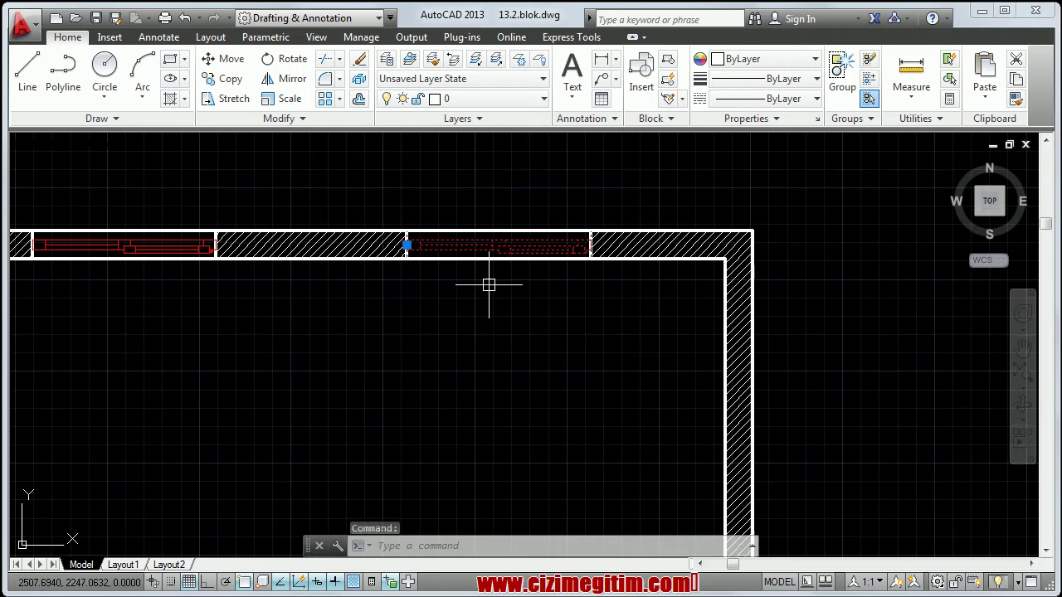
pyautogui.scroll(4, 489, 285)
pyautogui.scroll(-2, 489, 273)
pyautogui.scroll(-2, 488, 268)
pyautogui.moveTo(509, 196)
pyautogui.mouseDown(button='middle')
pyautogui.moveTo(536, 255)
pyautogui.moveTo(504, 237)
pyautogui.moveTo(450, 282)
pyautogui.mouseUp(button='middle')
pyautogui.scroll(2, 505, 215)
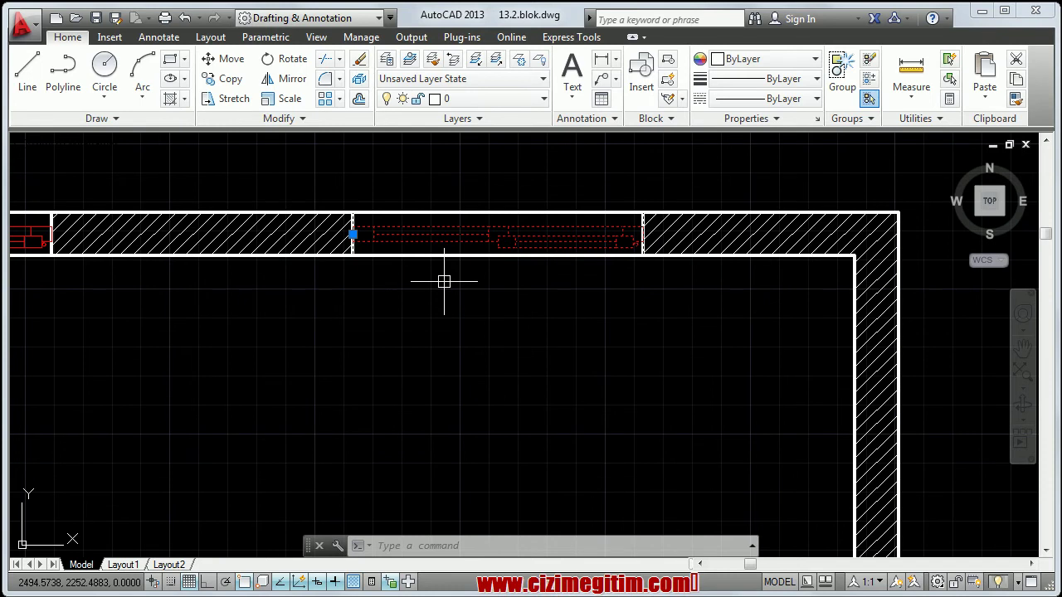
# Step: Copy the selected window block into open space to the right of the room
pyautogui.rightClick(443, 282)
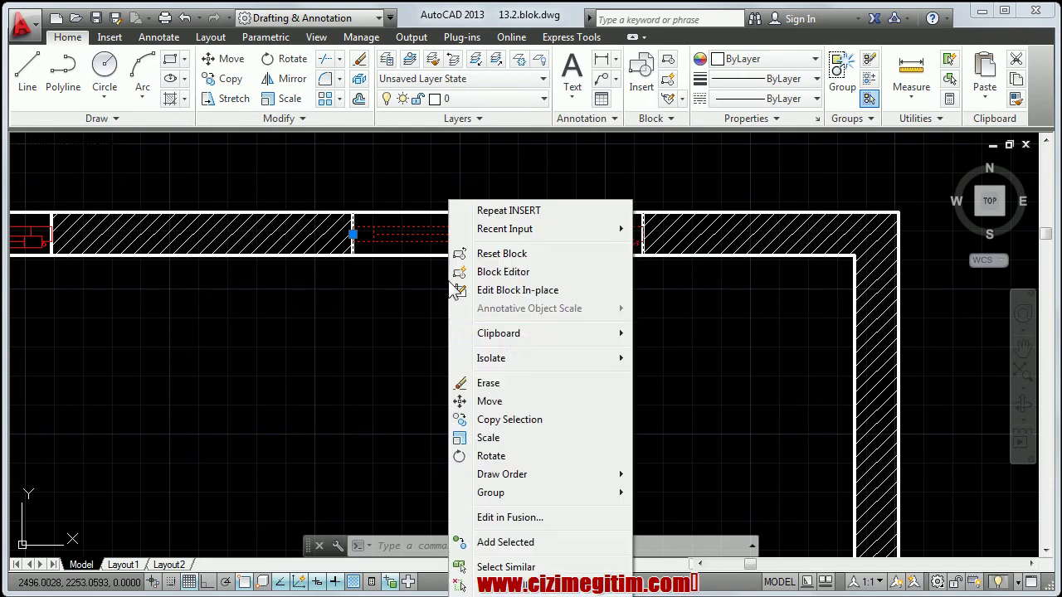
pyautogui.click(522, 420)
pyautogui.click(482, 236)
pyautogui.scroll(-4, 504, 268)
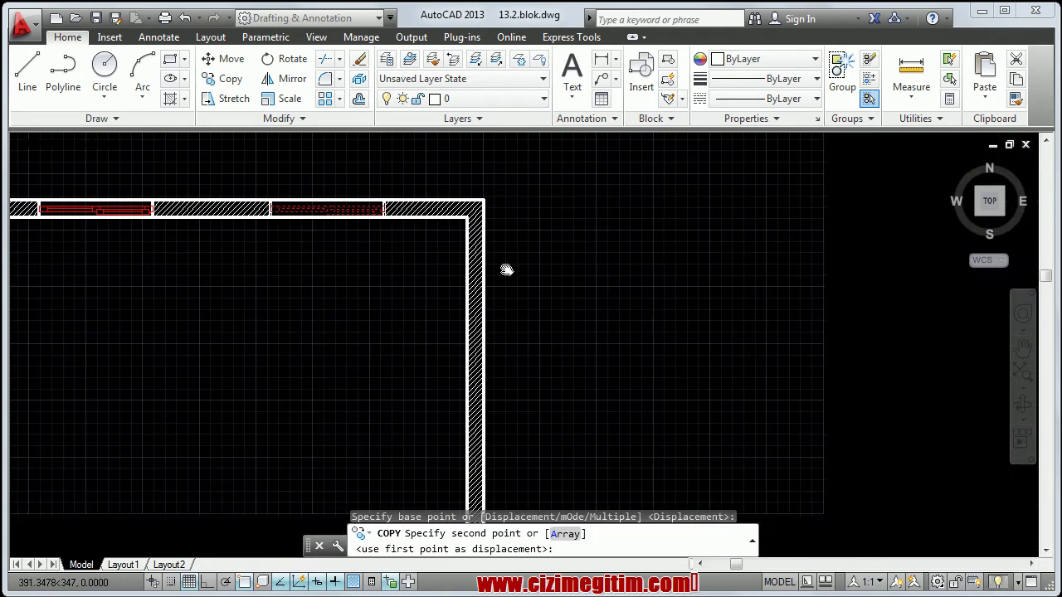
pyautogui.click(689, 227)
pyautogui.scroll(2, 514, 260)
pyautogui.moveTo(514, 260); pyautogui.dragTo(357, 284, button='middle')
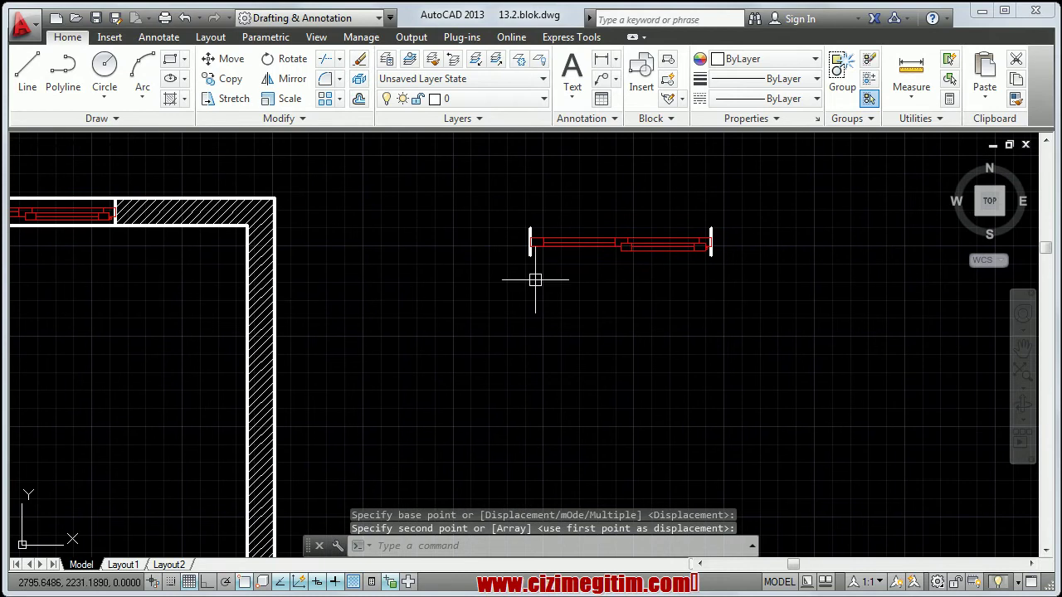
# Step: Inspect the copied window block up close, then clear the selection
pyautogui.click(644, 239)
pyautogui.scroll(-2, 564, 266)
pyautogui.scroll(2, 685, 290)
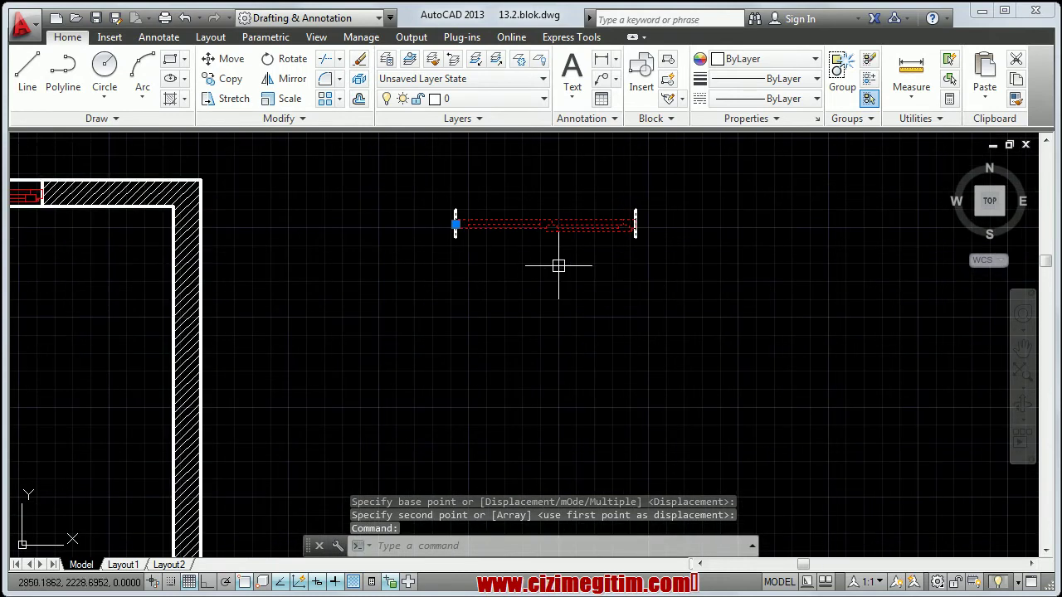
pyautogui.scroll(4, 522, 230)
pyautogui.scroll(4, 374, 274)
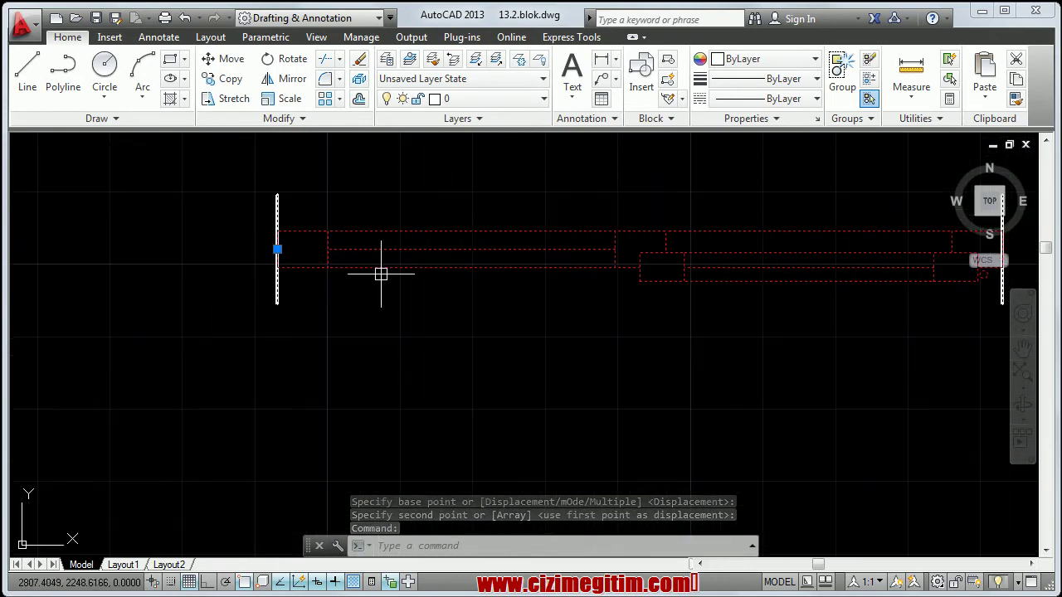
pyautogui.scroll(-6, 414, 277)
pyautogui.moveTo(493, 229); pyautogui.dragTo(505, 254, button='middle')
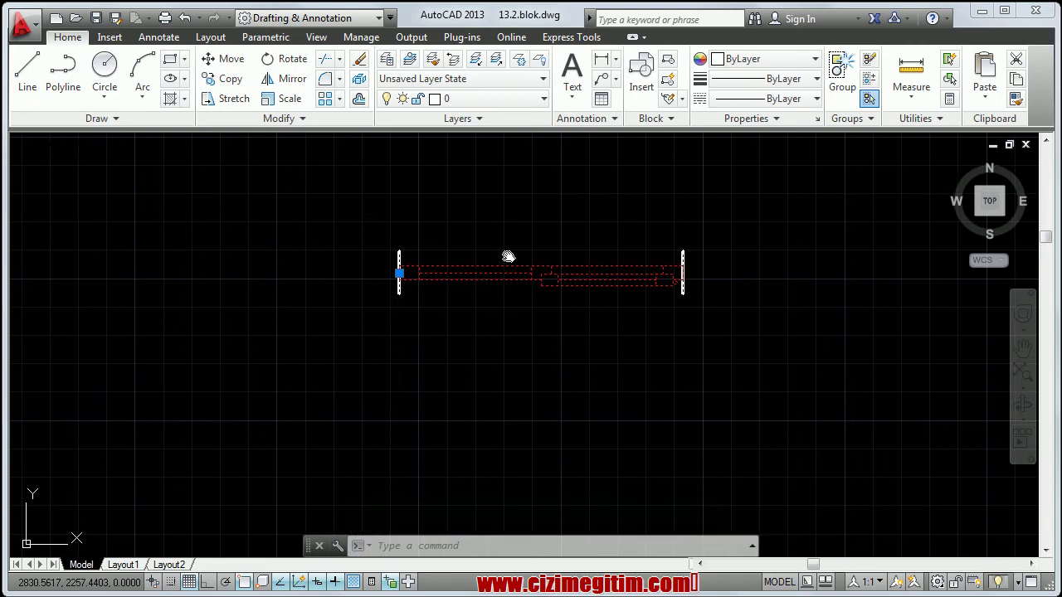
pyautogui.scroll(-3, 373, 237)
pyautogui.moveTo(371, 236); pyautogui.dragTo(407, 221, button='middle')
pyautogui.scroll(2, 566, 238)
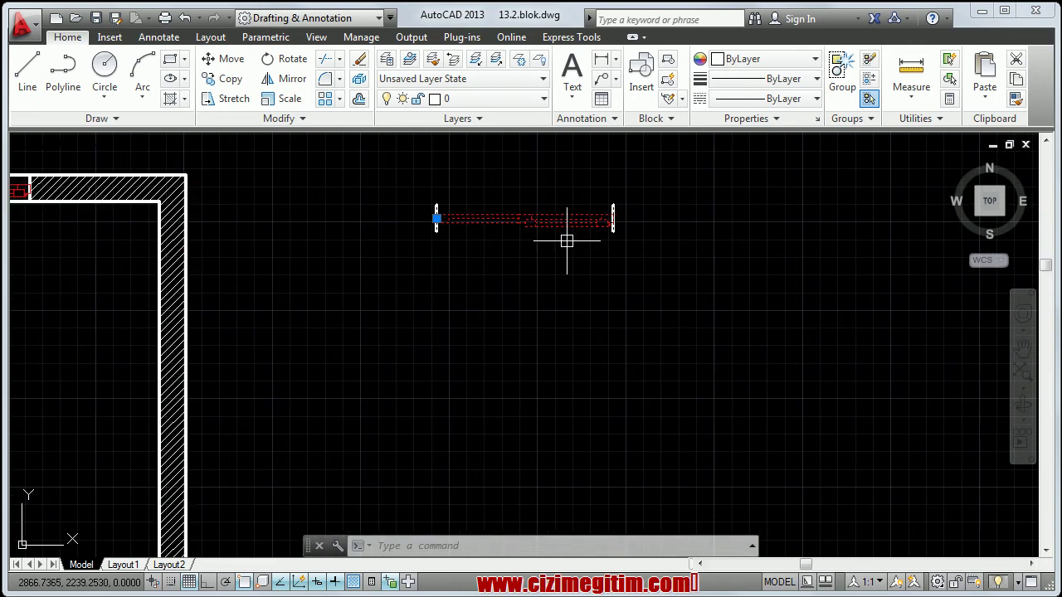
pyautogui.press('Escape')
pyautogui.scroll(2, 507, 225)
pyautogui.scroll(-2, 479, 285)
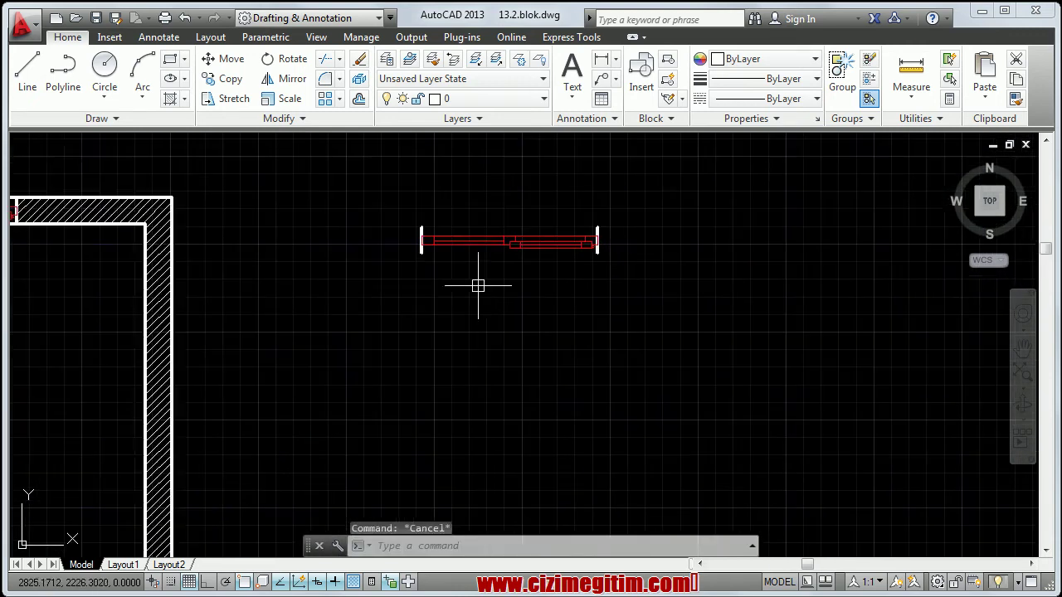
pyautogui.moveTo(420, 279); pyautogui.dragTo(443, 265, button='middle')
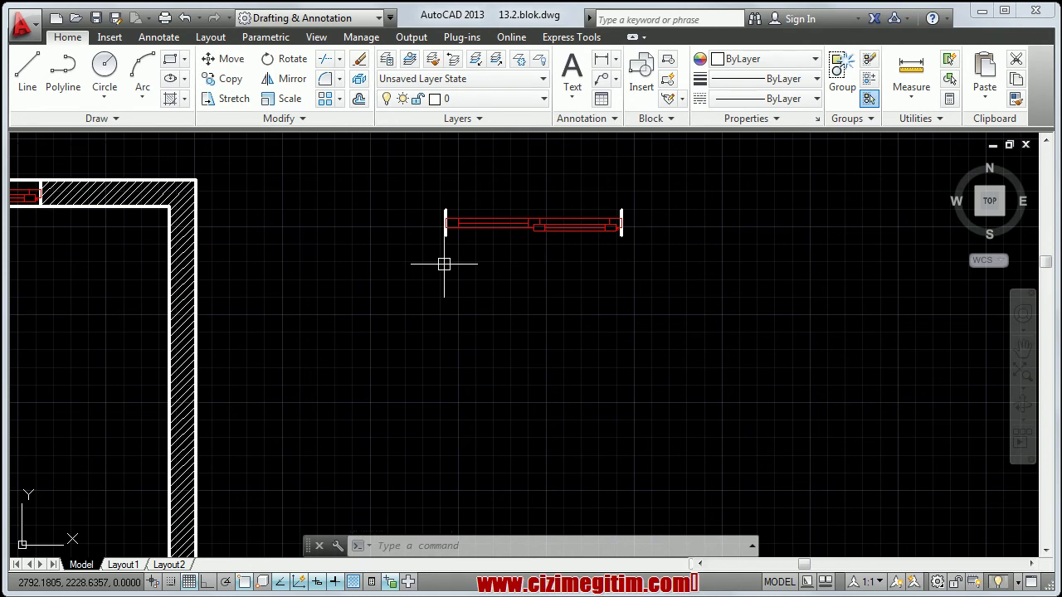
pyautogui.write('x')
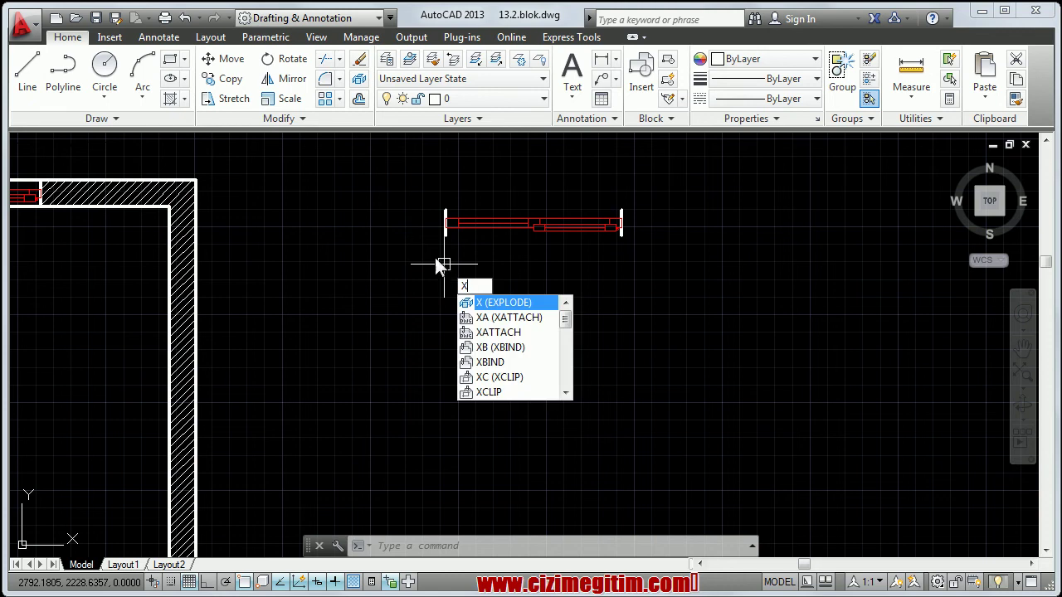
# Step: Explode the copied pencere window block
pyautogui.press('Escape')
pyautogui.click(361, 79)
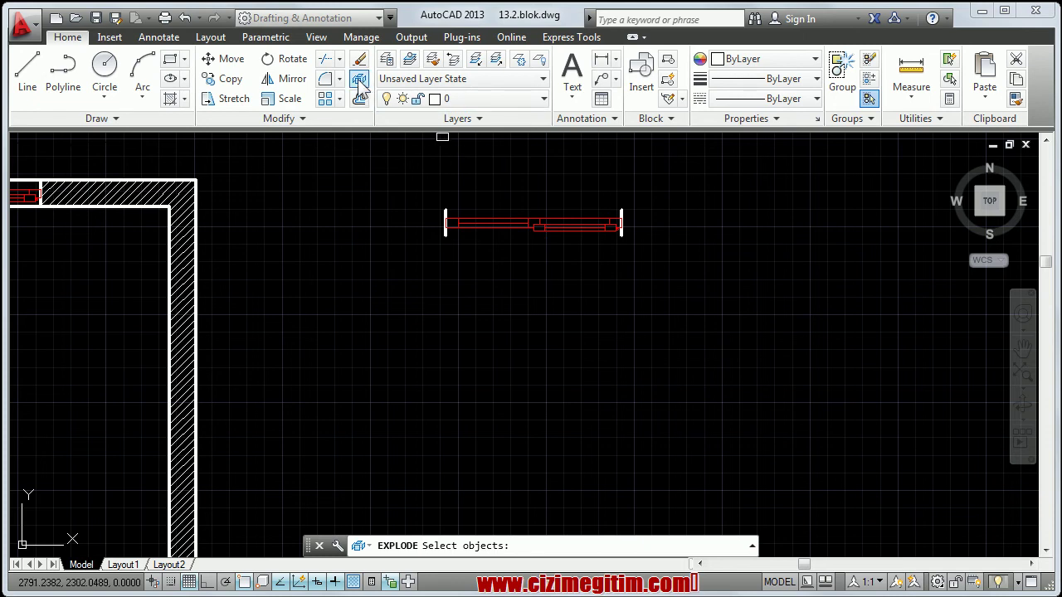
pyautogui.click(547, 221)
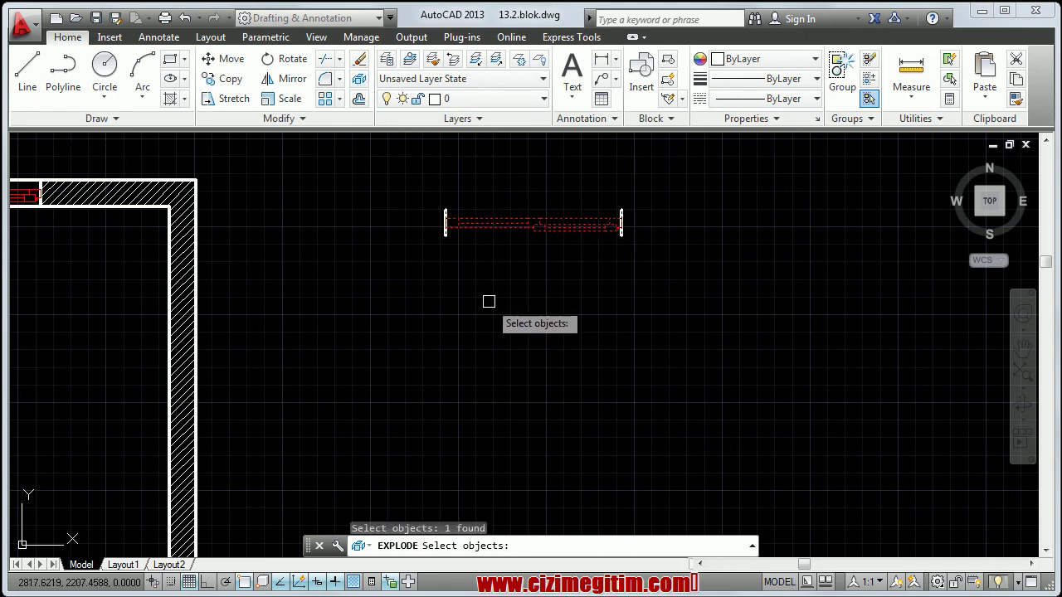
pyautogui.press('Return')
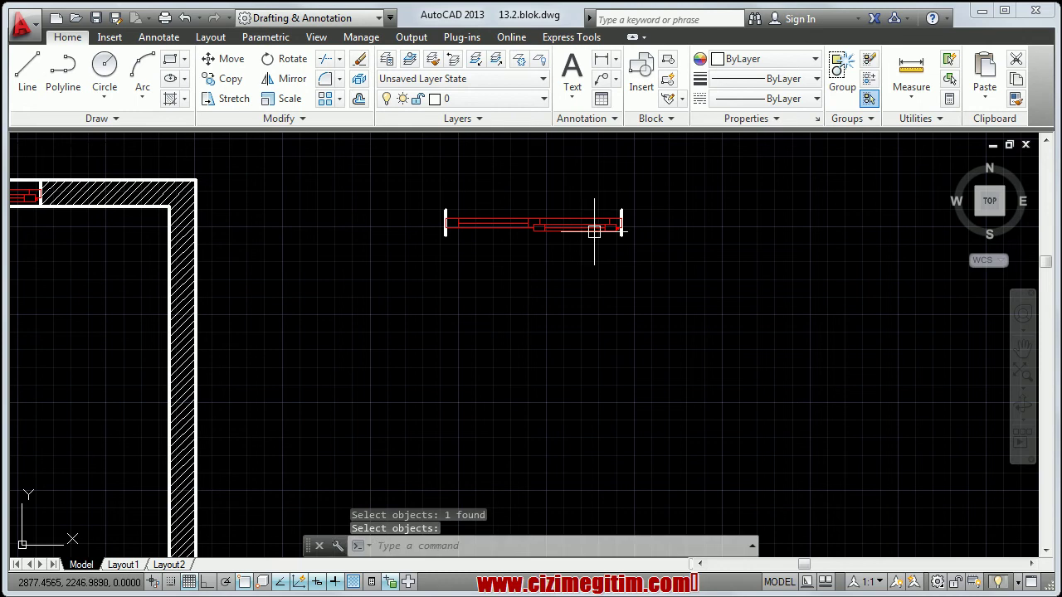
# Step: Pick several pieces of the exploded window to confirm they are now separate lines and polylines
pyautogui.scroll(2, 572, 230)
pyautogui.click(533, 227)
pyautogui.click(453, 222)
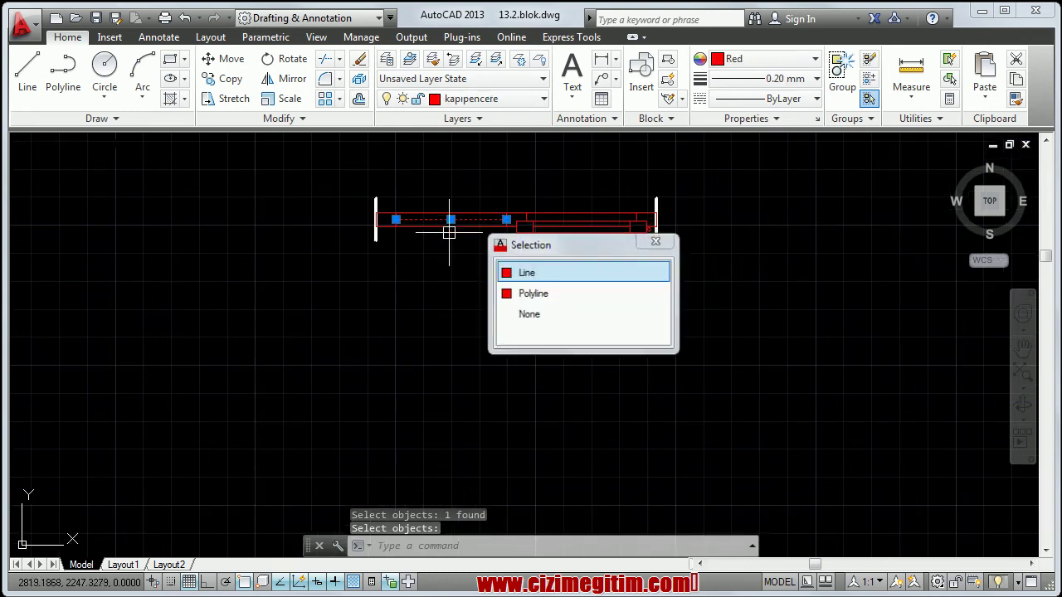
pyautogui.click(375, 225)
pyautogui.moveTo(356, 241); pyautogui.dragTo(284, 261, button='middle')
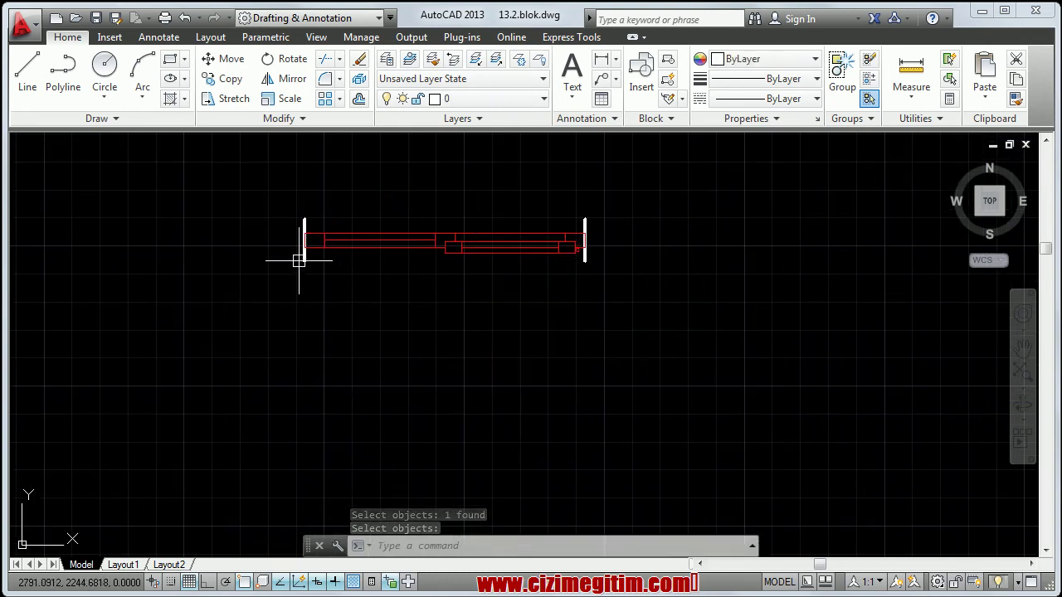
pyautogui.press('Escape')
pyautogui.scroll(-2, 370, 292)
pyautogui.moveTo(498, 263); pyautogui.dragTo(503, 291, button='middle')
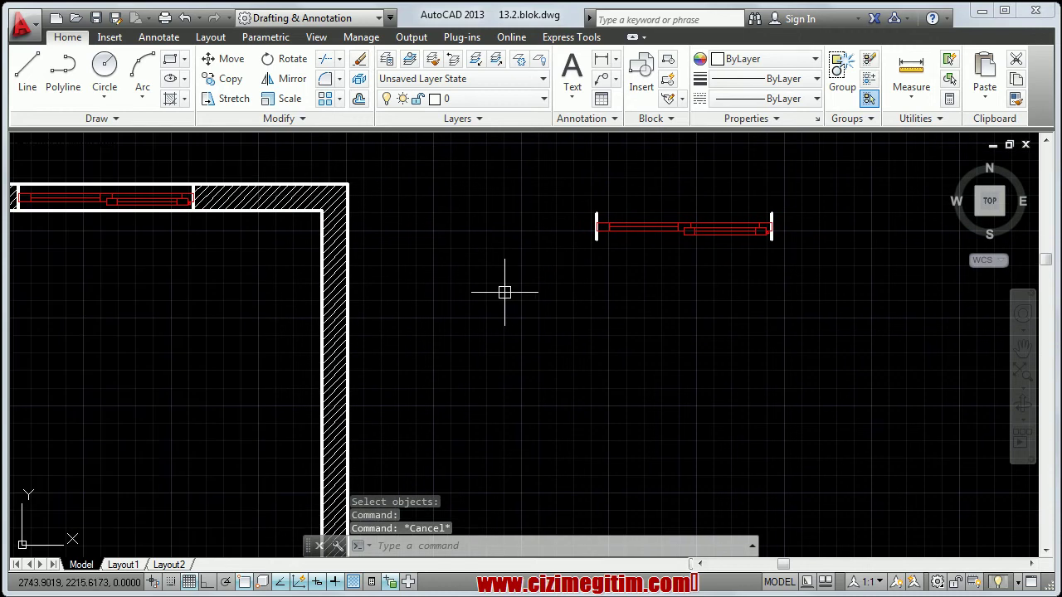
pyautogui.write('i')
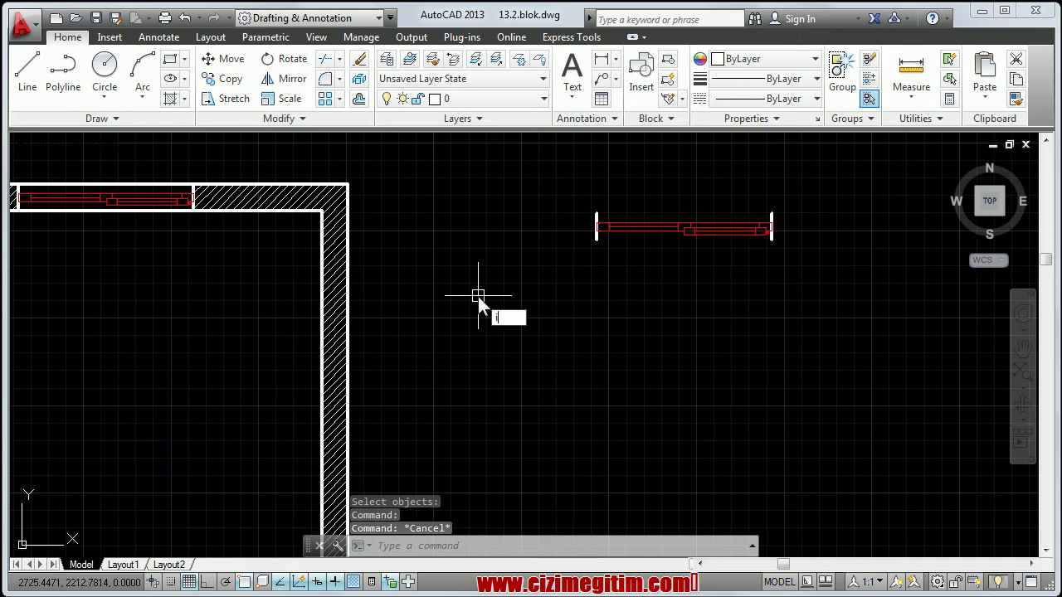
pyautogui.press('Return')
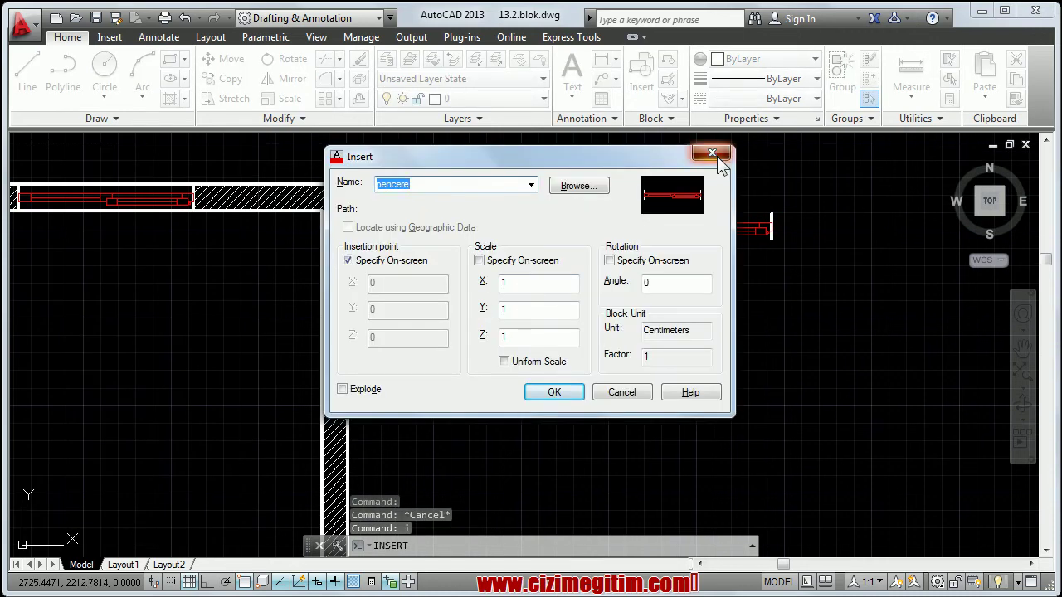
pyautogui.click(712, 154)
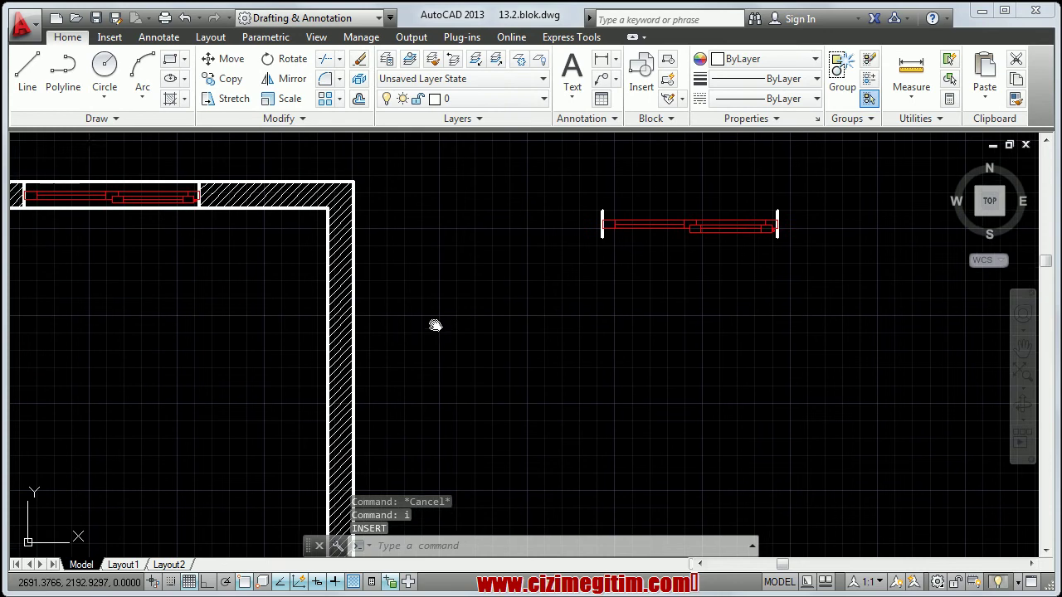
pyautogui.scroll(-2, 463, 307)
pyautogui.scroll(-2, 446, 296)
pyautogui.scroll(4, 575, 245)
pyautogui.scroll(2, 493, 237)
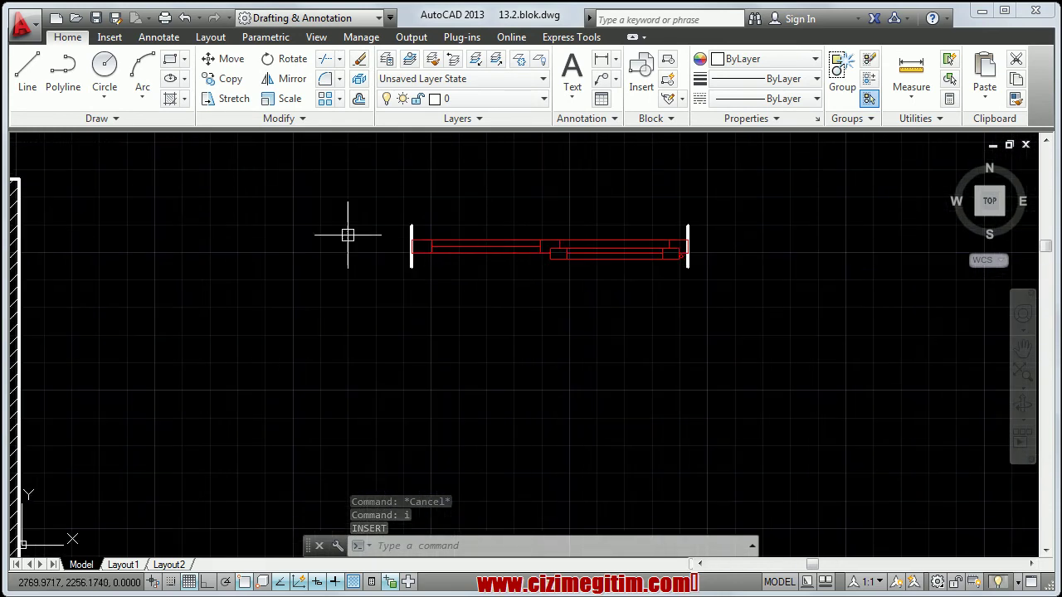
pyautogui.moveTo(221, 260); pyautogui.dragTo(470, 254, button='middle')
pyautogui.scroll(-2, 399, 261)
pyautogui.moveTo(302, 266); pyautogui.dragTo(361, 263, button='middle')
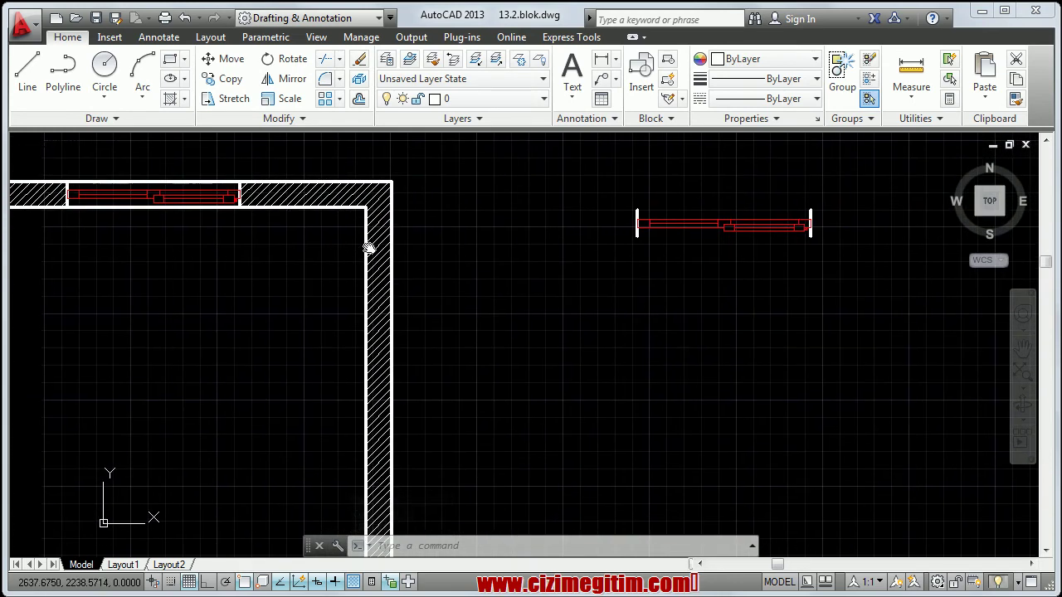
pyautogui.scroll(-2, 372, 225)
pyautogui.scroll(-2, 373, 224)
pyautogui.moveTo(187, 369); pyautogui.dragTo(256, 310, button='middle')
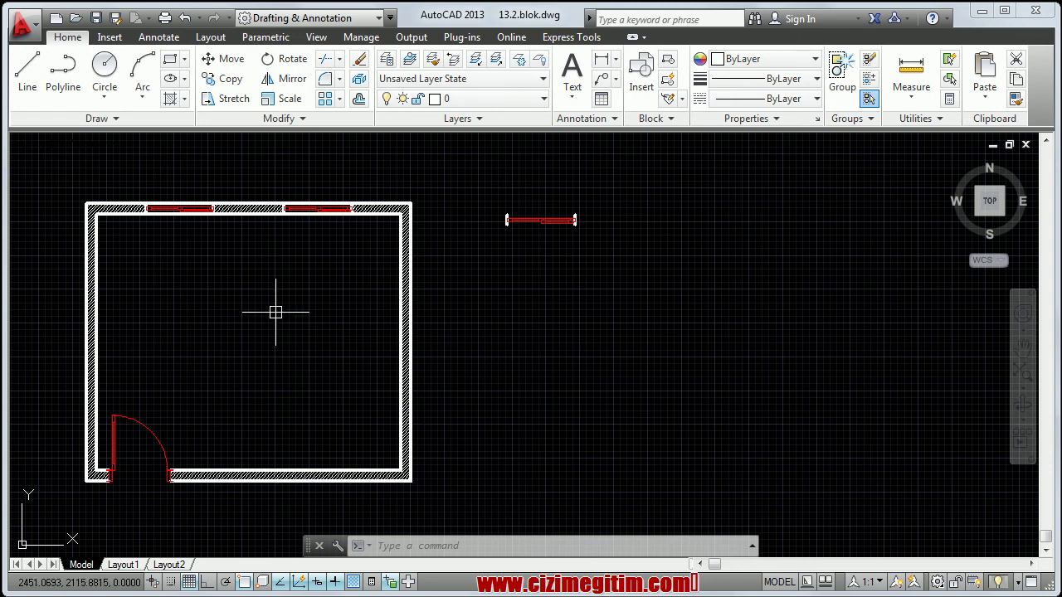
pyautogui.moveTo(252, 314); pyautogui.dragTo(379, 332, button='middle')
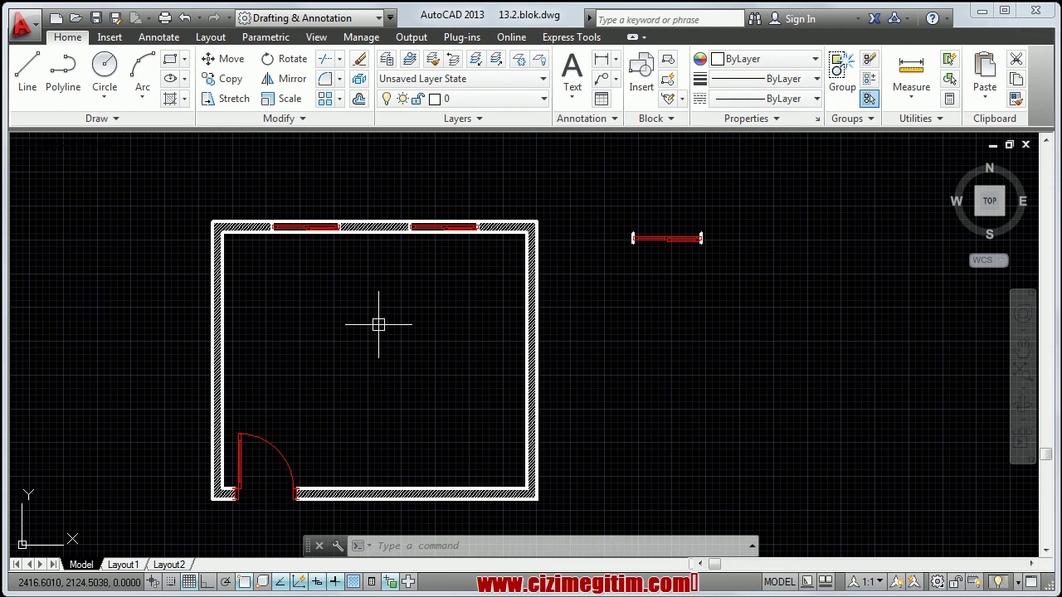
pyautogui.scroll(4, 378, 324)
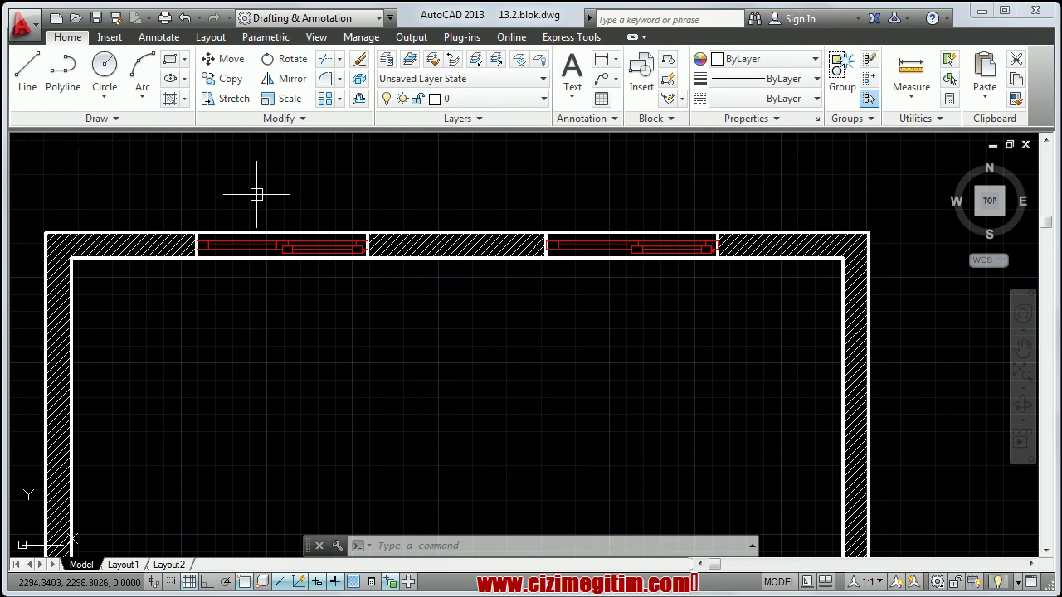
# Step: Start WBLOCK and window-select the 12 objects of the left red window
pyautogui.write('W')
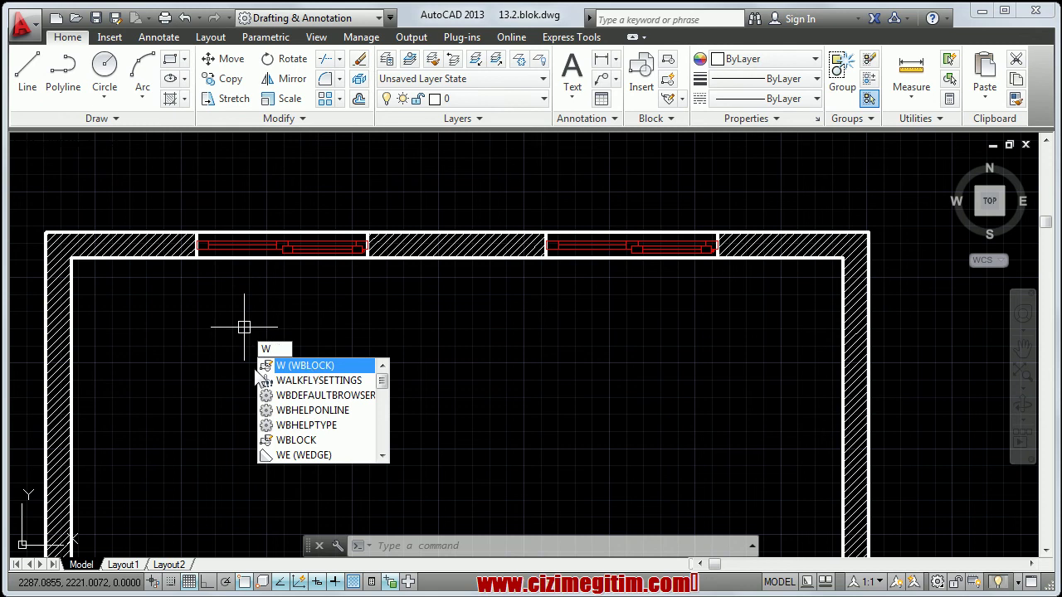
pyautogui.press('Up')
pyautogui.press('Return')
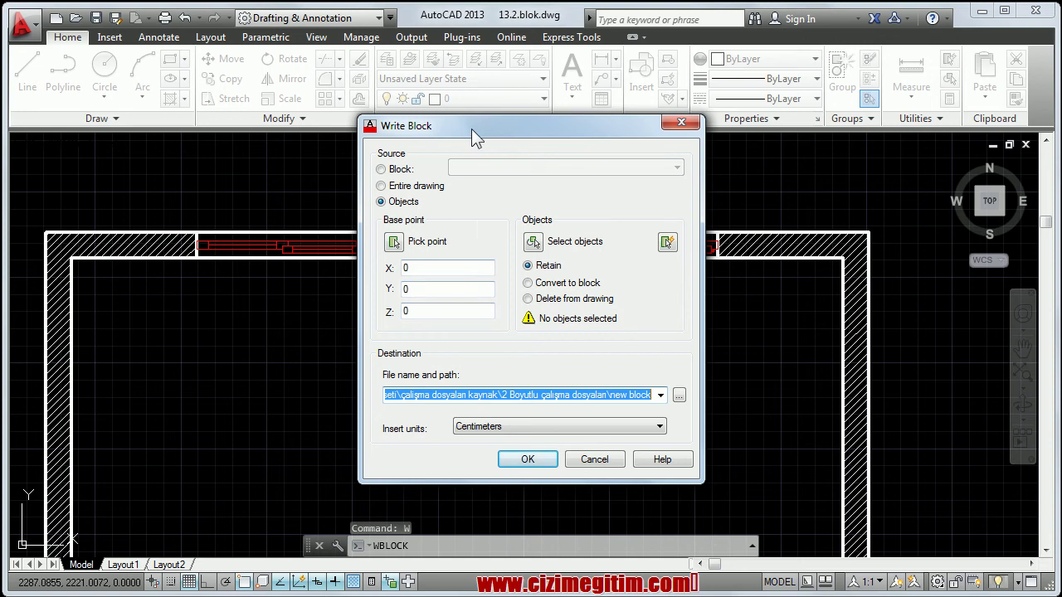
pyautogui.moveTo(471, 128); pyautogui.dragTo(498, 90)
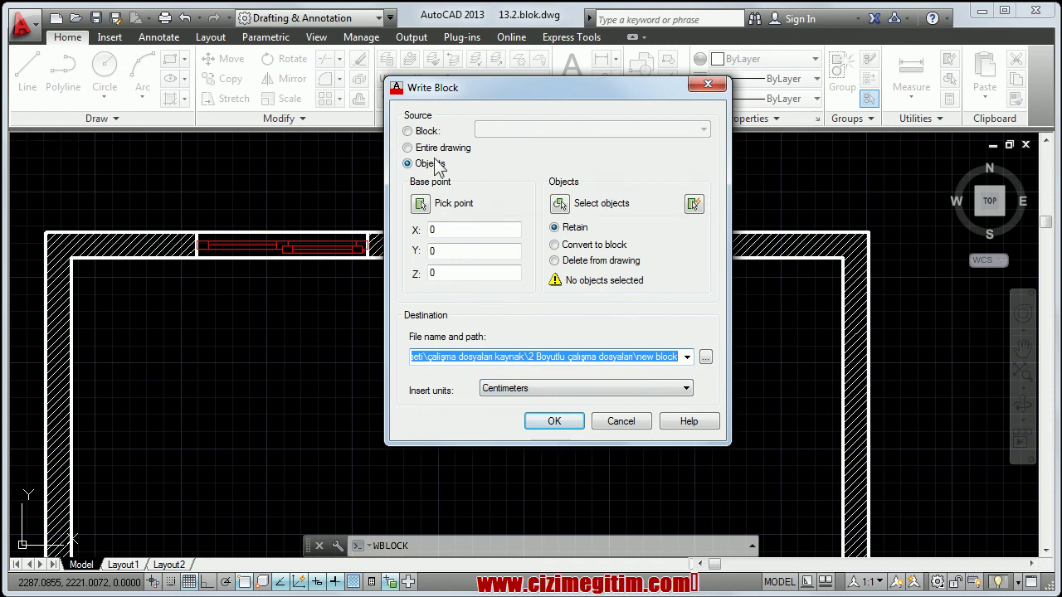
pyautogui.click(554, 206)
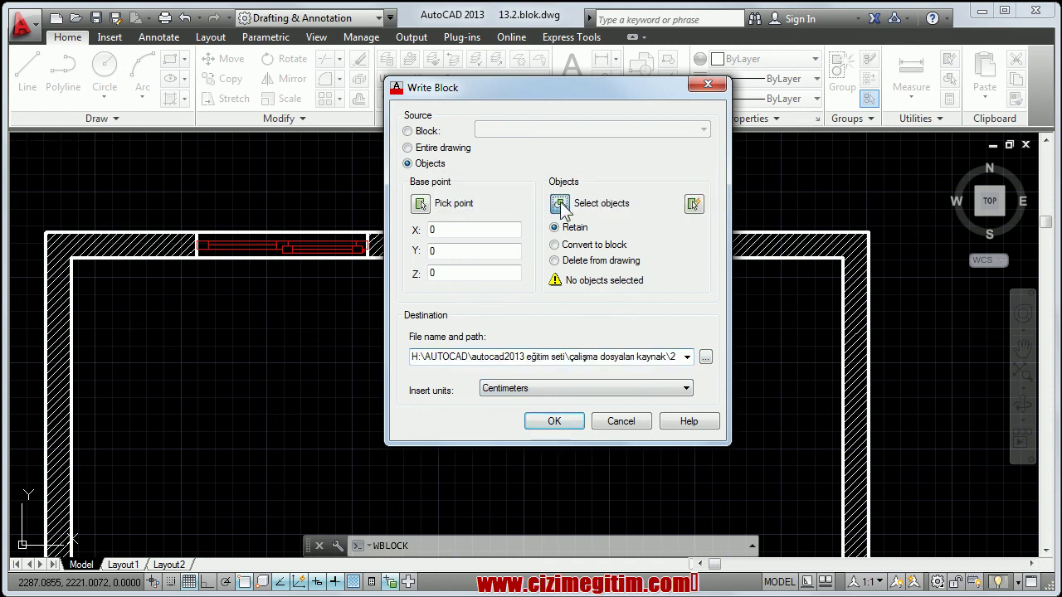
pyautogui.click(174, 193)
pyautogui.click(393, 338)
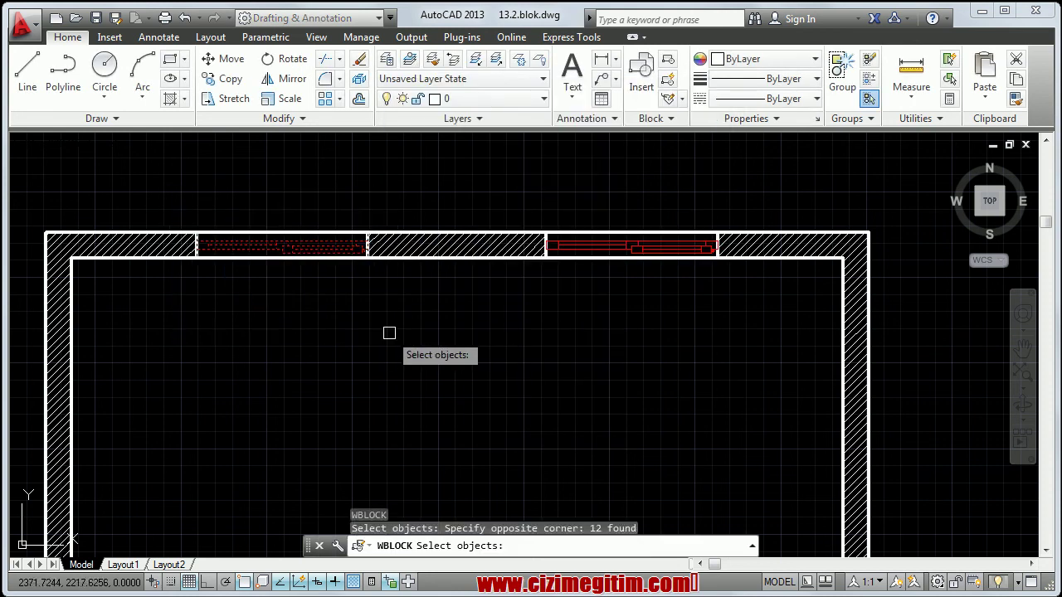
pyautogui.press('Return')
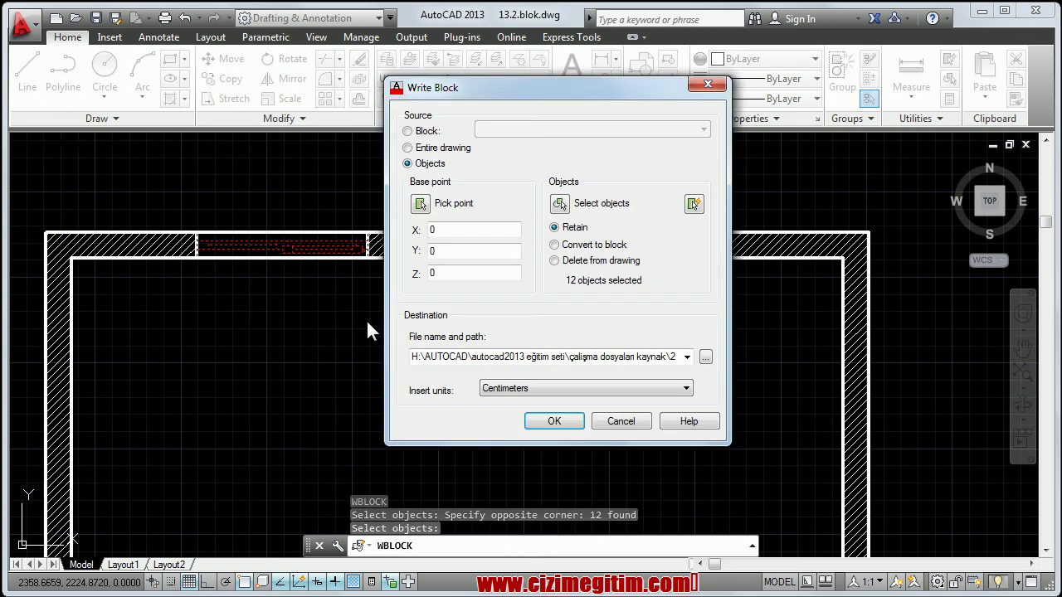
# Step: Set the export base point at the opening's left wall corner (about 2259.24, 2268.81)
pyautogui.click(421, 205)
pyautogui.scroll(3, 332, 299)
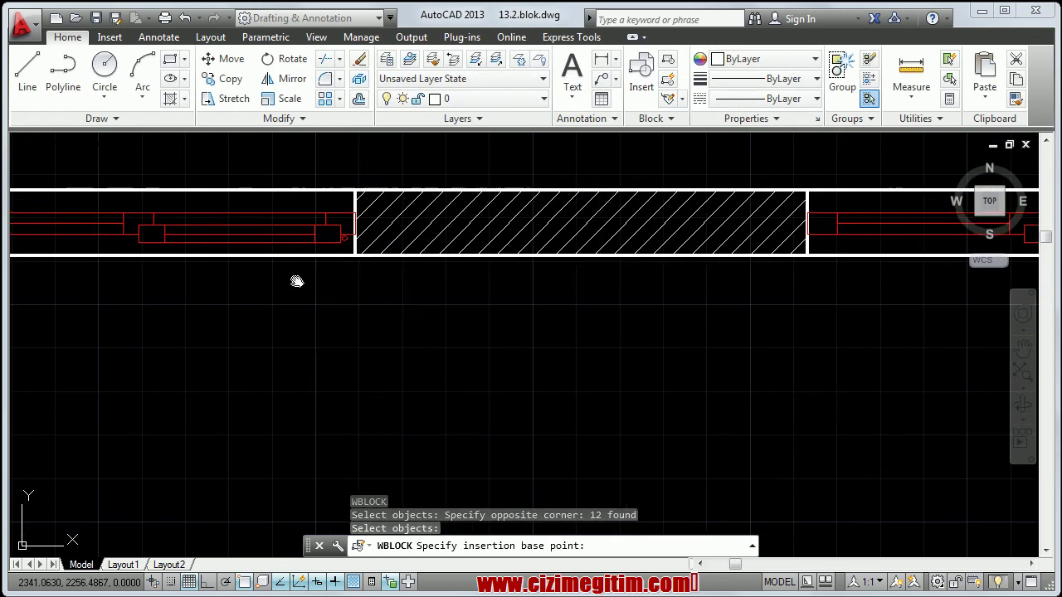
pyautogui.scroll(1, 362, 325)
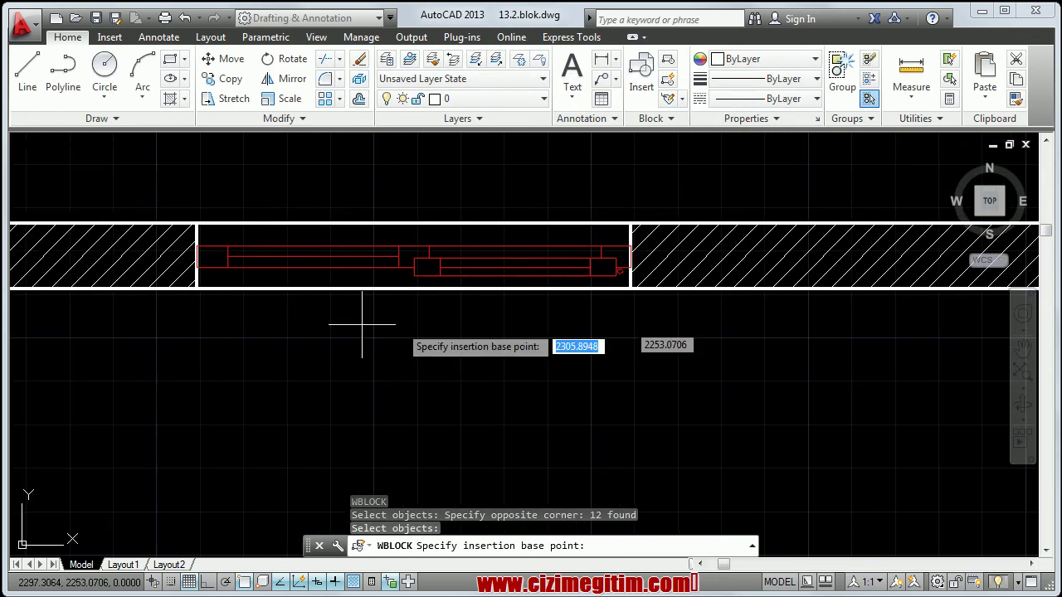
pyautogui.click(196, 257)
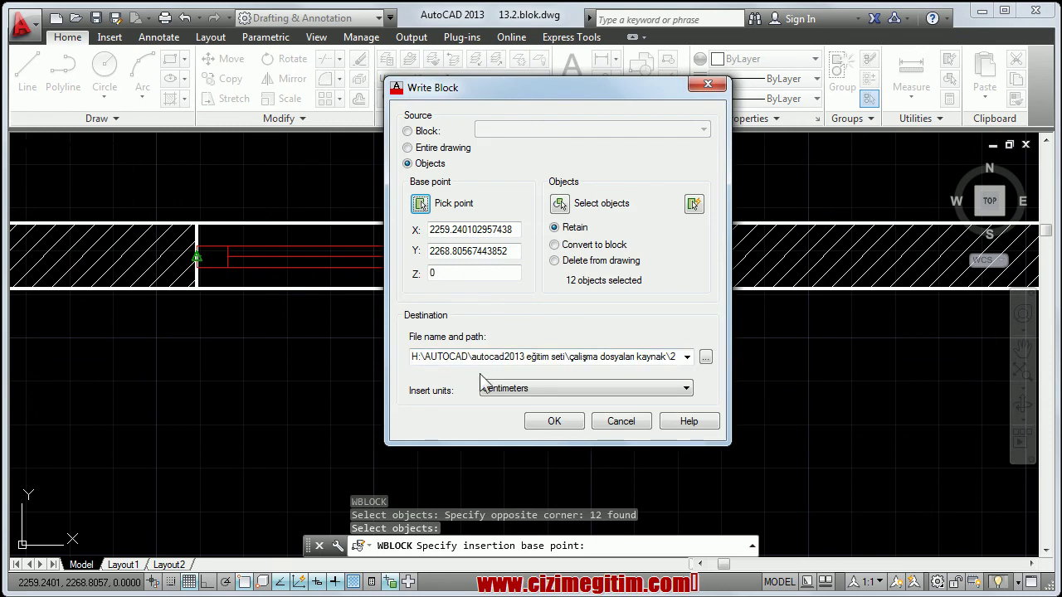
pyautogui.press('Tab')
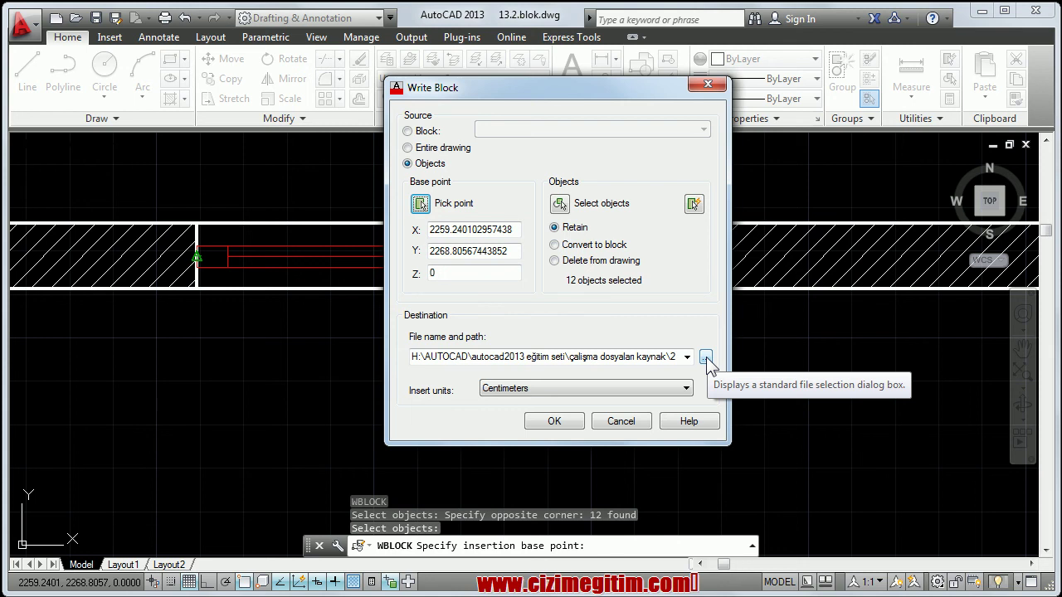
# Step: Save the window block as a drawing file inside a new 'blokkutuphane' folder
pyautogui.click(705, 358)
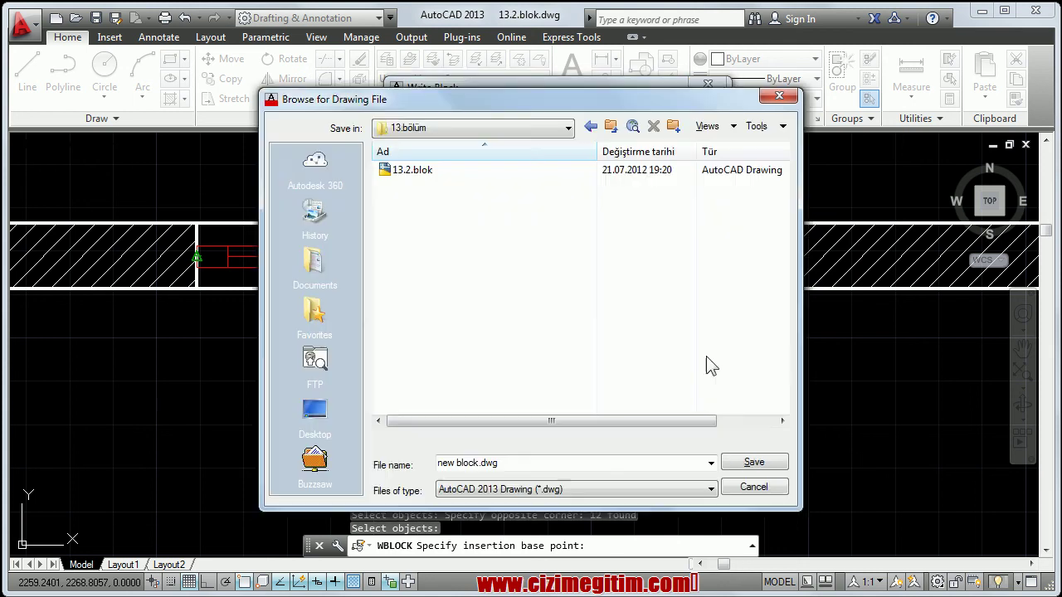
pyautogui.click(671, 125)
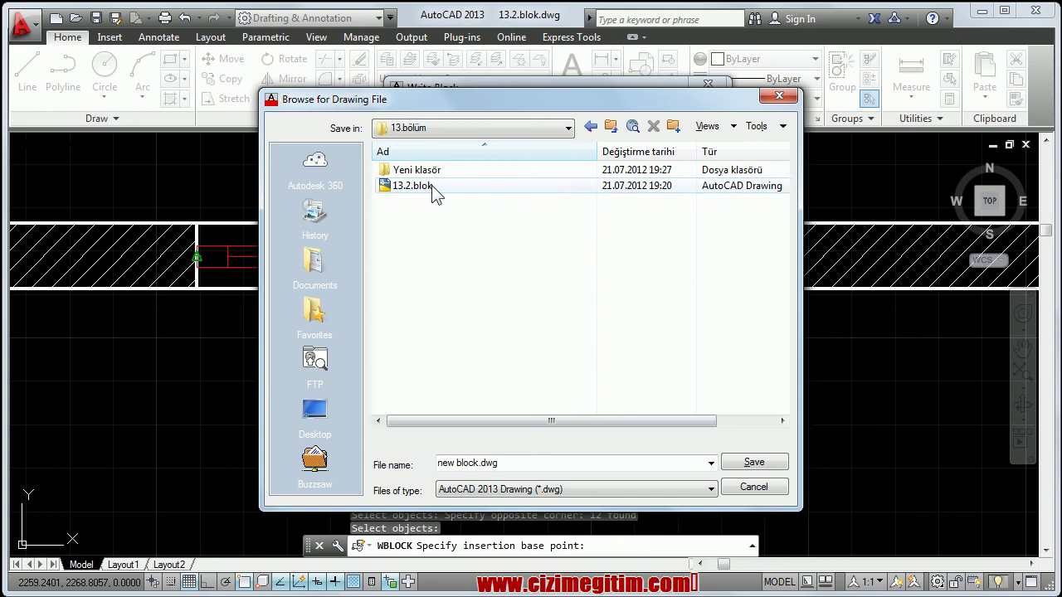
pyautogui.click(423, 172)
pyautogui.click(425, 171)
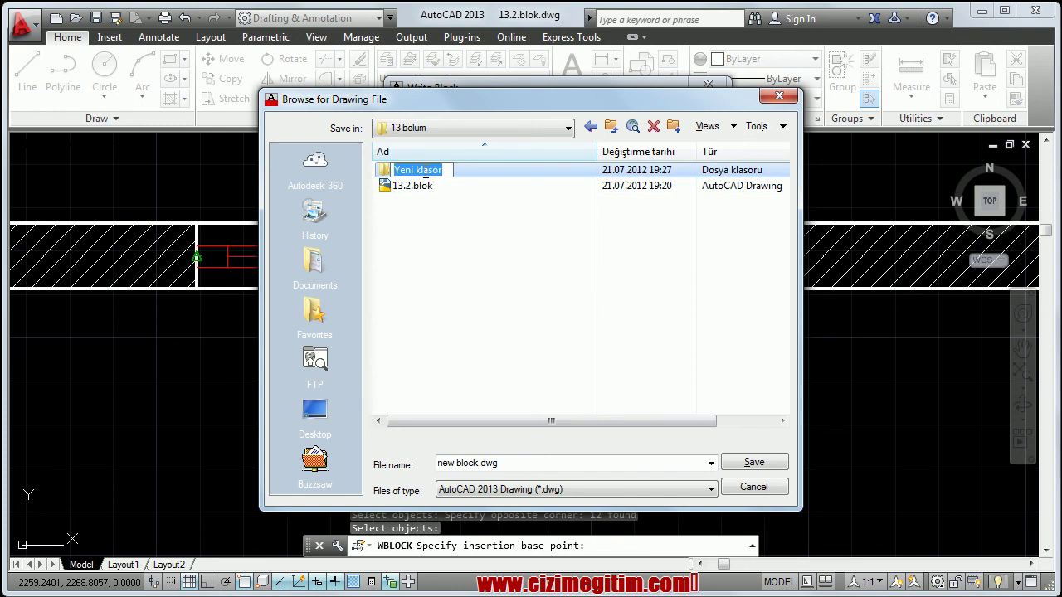
pyautogui.write('blok')
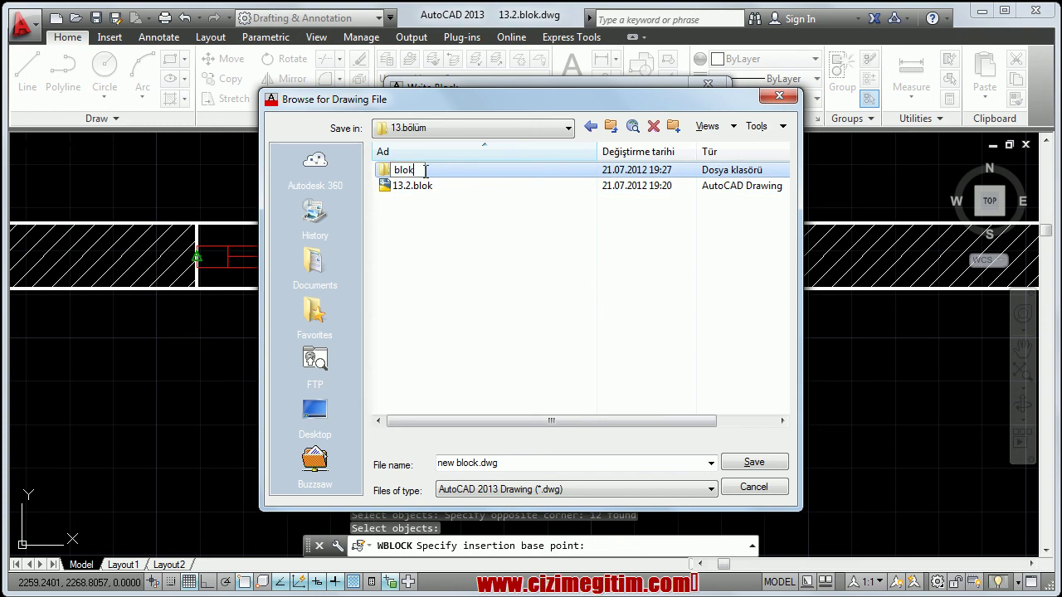
pyautogui.write('tuo')
pyautogui.write('han')
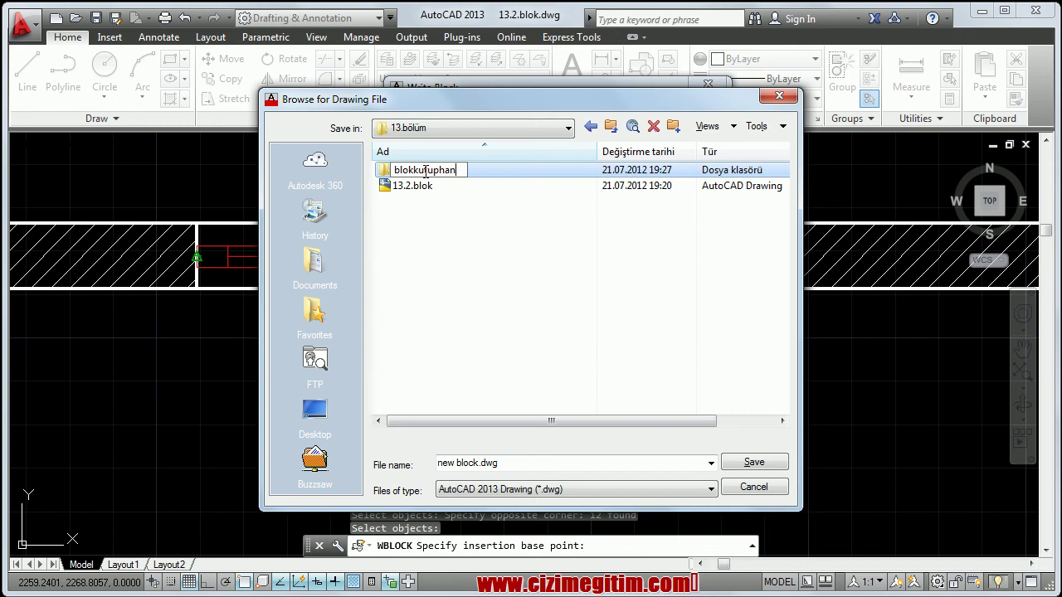
pyautogui.press('Return')
pyautogui.press('Return')
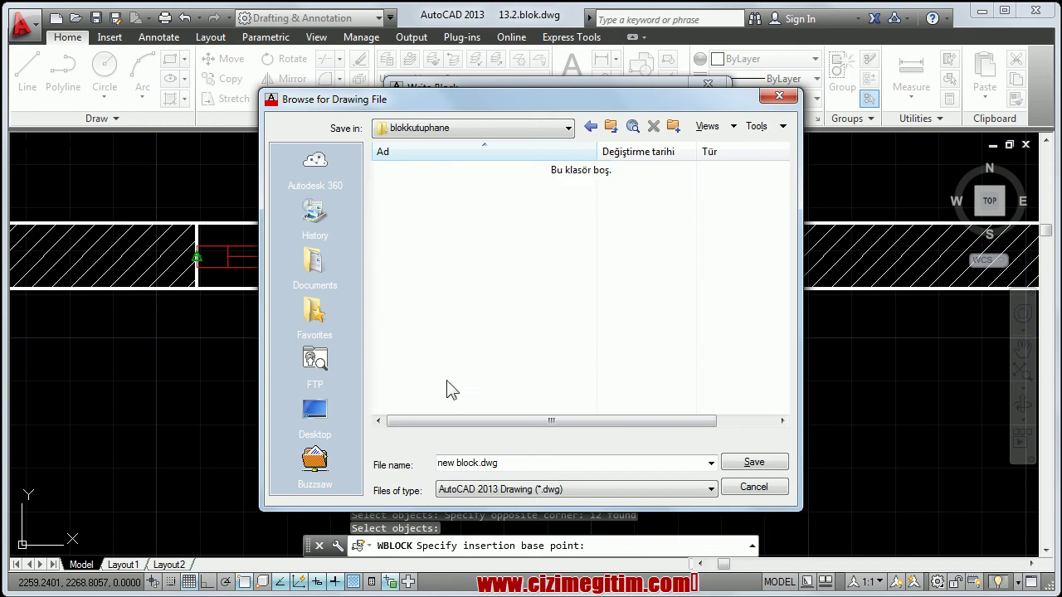
pyautogui.moveTo(438, 463); pyautogui.dragTo(501, 464)
pyautogui.write('pencere')
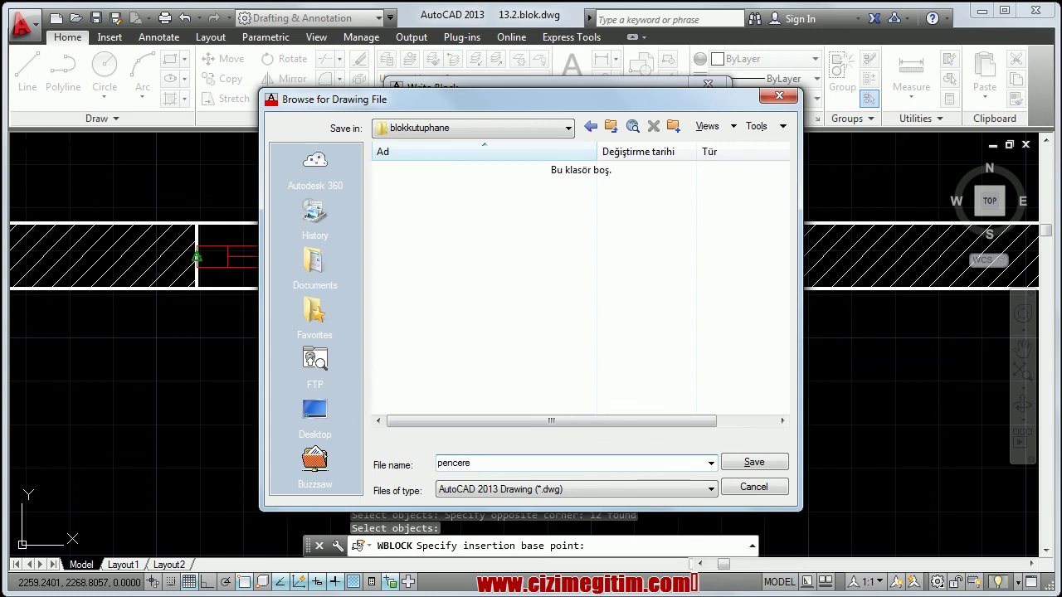
pyautogui.press('Return')
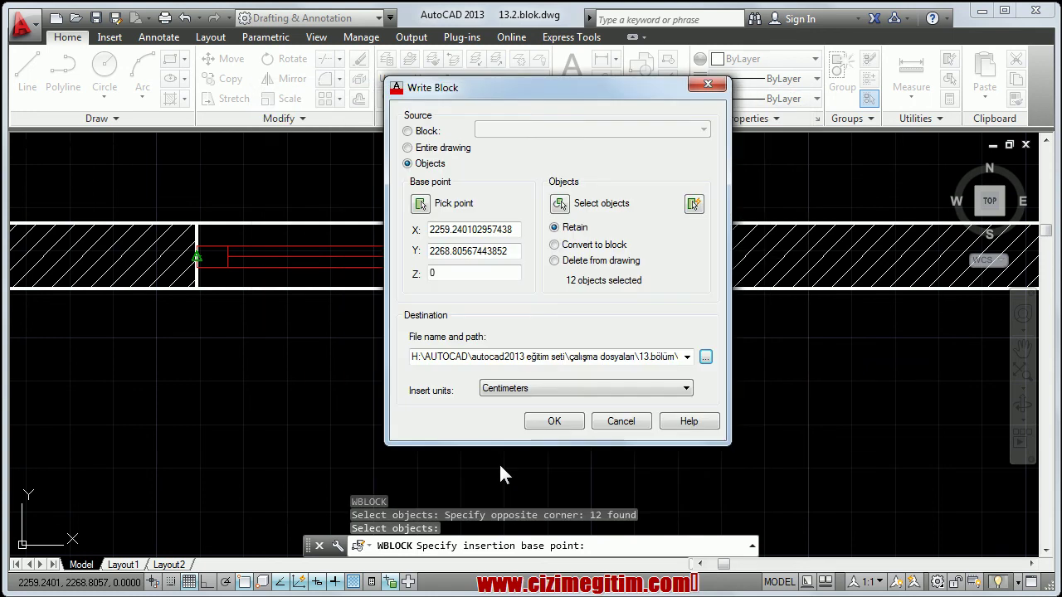
pyautogui.click(554, 422)
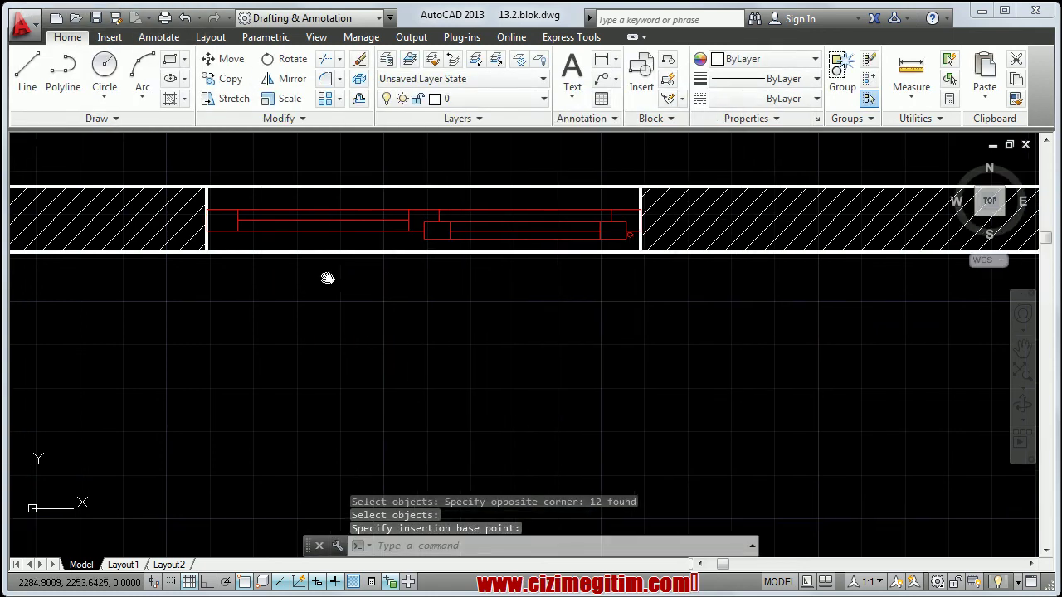
# Step: Start a blank new drawing from the acadiso template
pyautogui.scroll(-2, 325, 280)
pyautogui.scroll(-1, 265, 304)
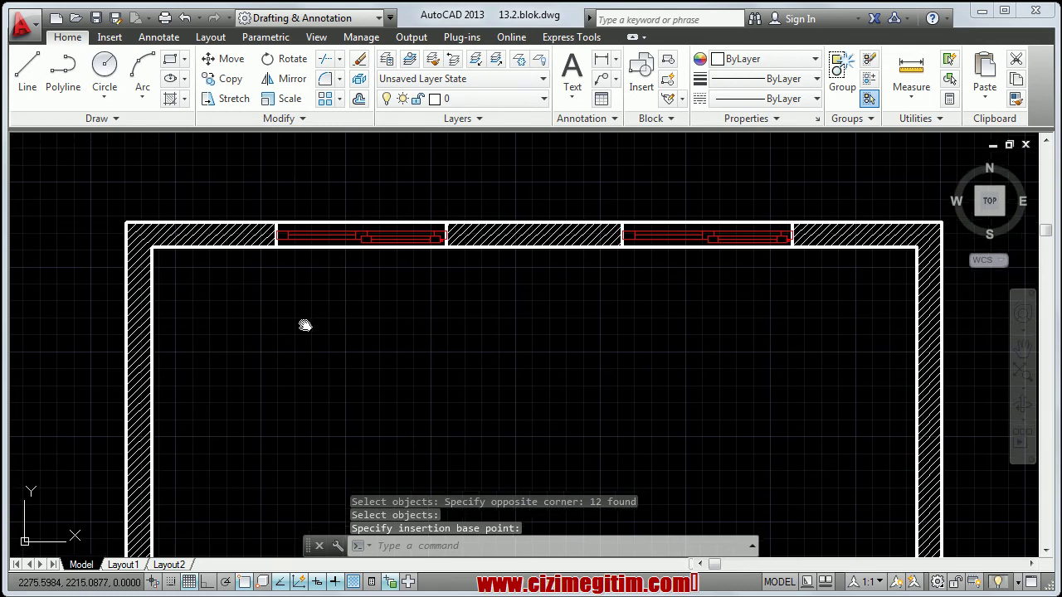
pyautogui.scroll(5, 284, 230)
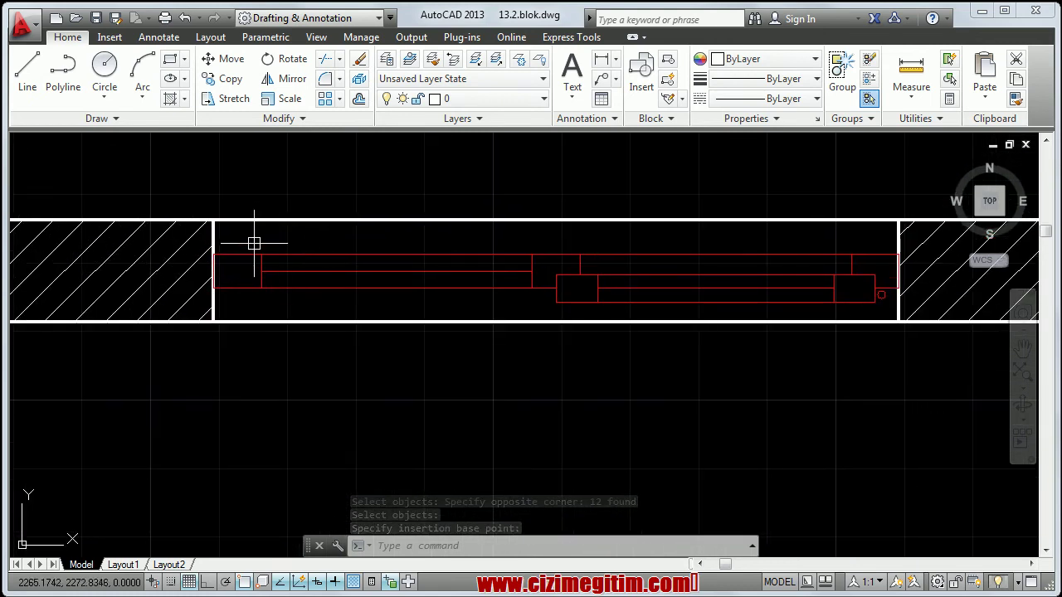
pyautogui.scroll(-2, 343, 249)
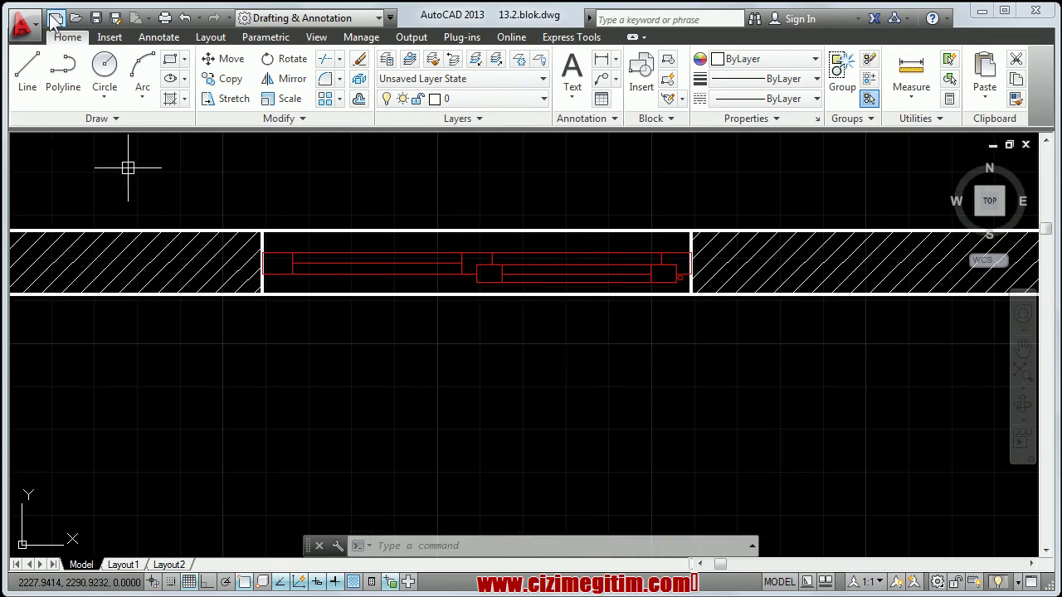
pyautogui.click(54, 17)
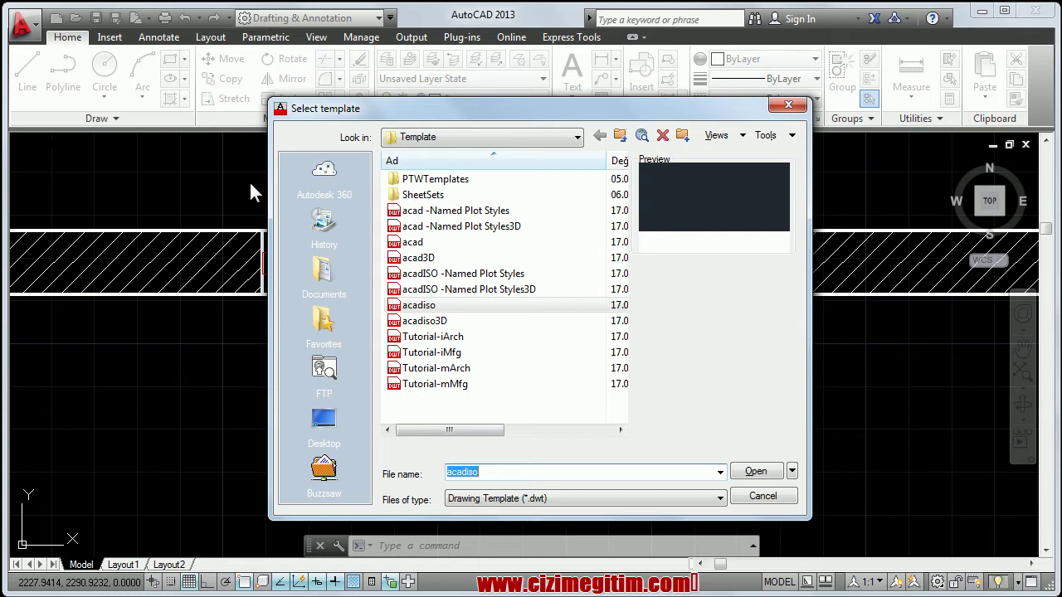
pyautogui.press('Return')
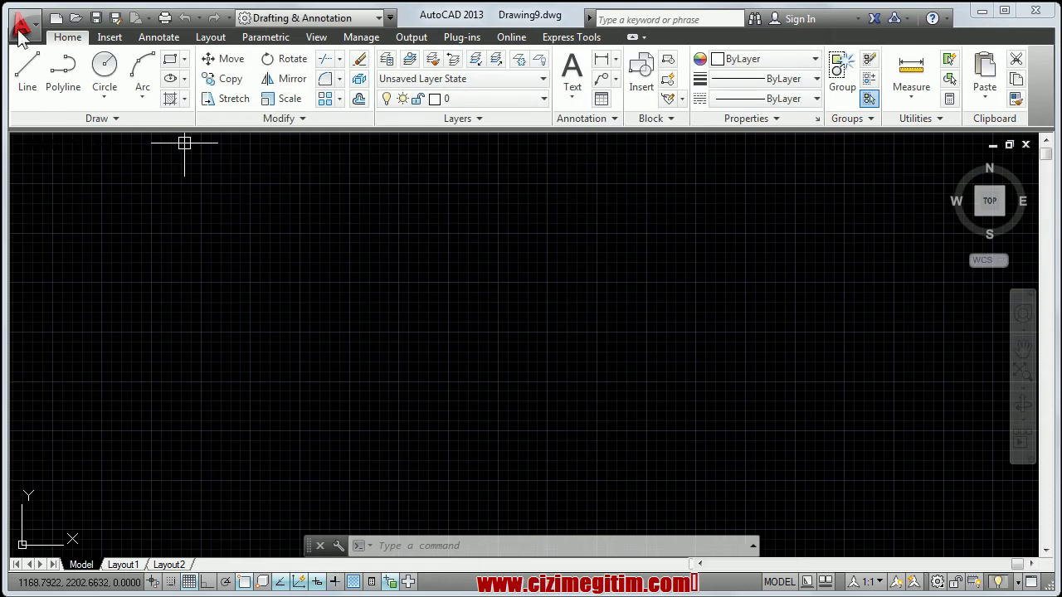
pyautogui.click(20, 27)
# Step: Open '5katlı bina projesi full.dwg', pan to the BLK./ODA rooms, and run INSERT
pyautogui.click(244, 204)
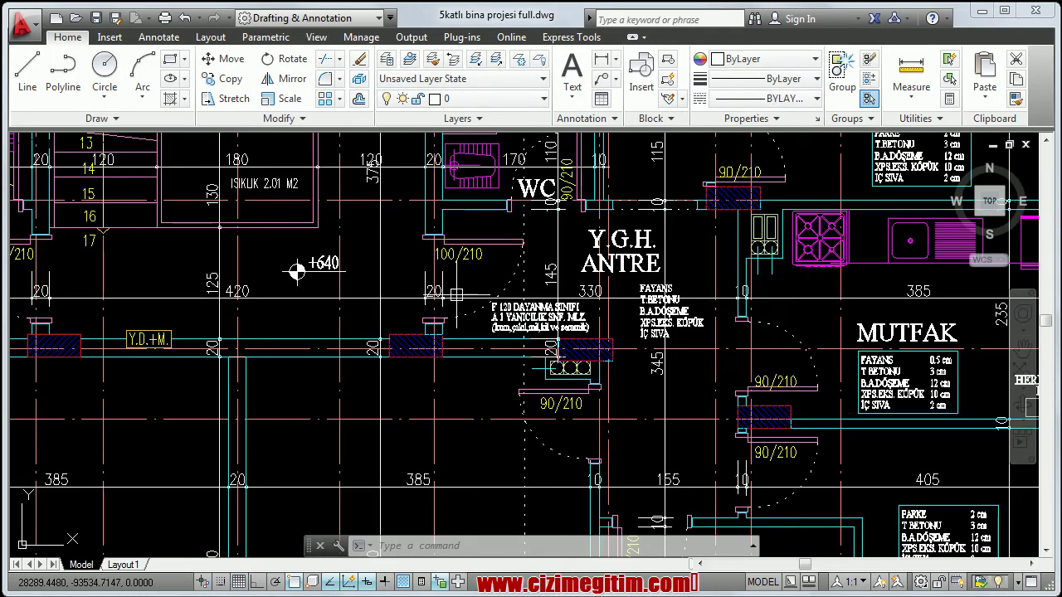
pyautogui.scroll(-3, 455, 296)
pyautogui.scroll(-3, 455, 295)
pyautogui.scroll(3, 138, 346)
pyautogui.scroll(3, 138, 346)
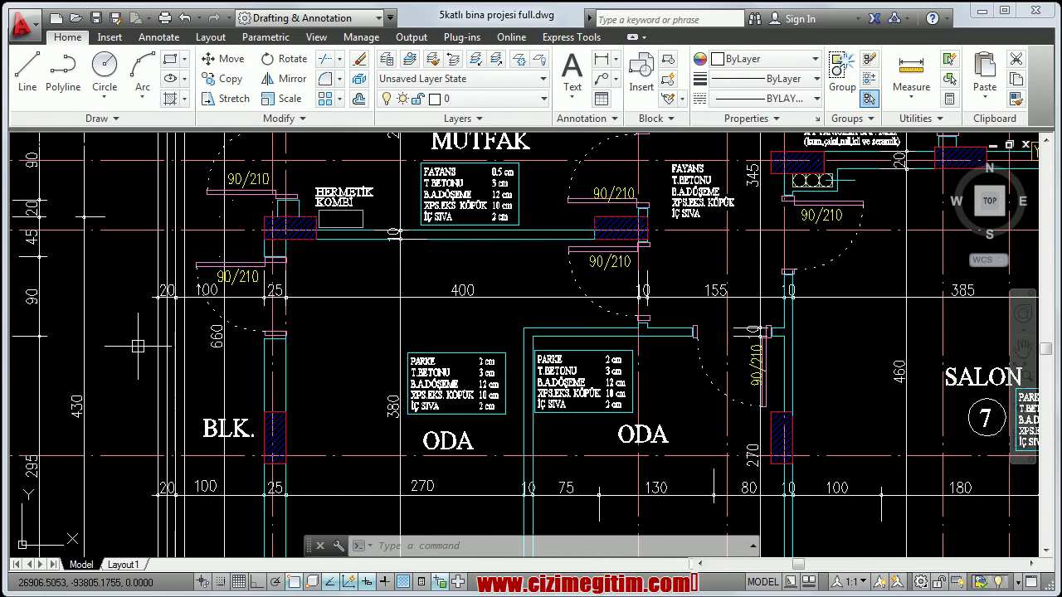
pyautogui.scroll(3, 249, 331)
pyautogui.scroll(3, 387, 290)
pyautogui.scroll(-3, 360, 289)
pyautogui.moveTo(360, 289); pyautogui.dragTo(329, 276, button='middle')
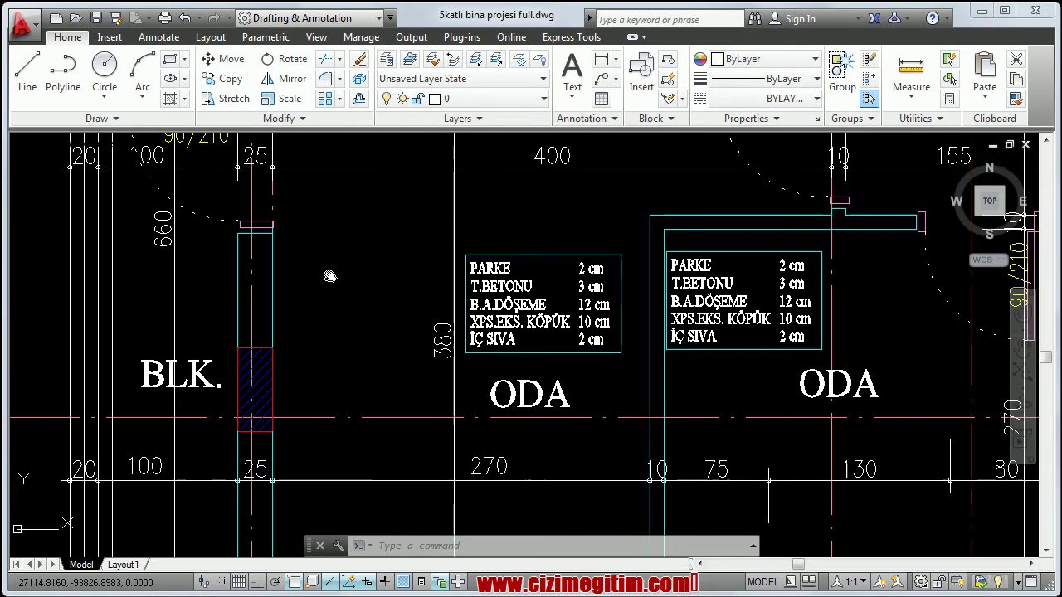
pyautogui.scroll(-2, 329, 276)
pyautogui.write('I')
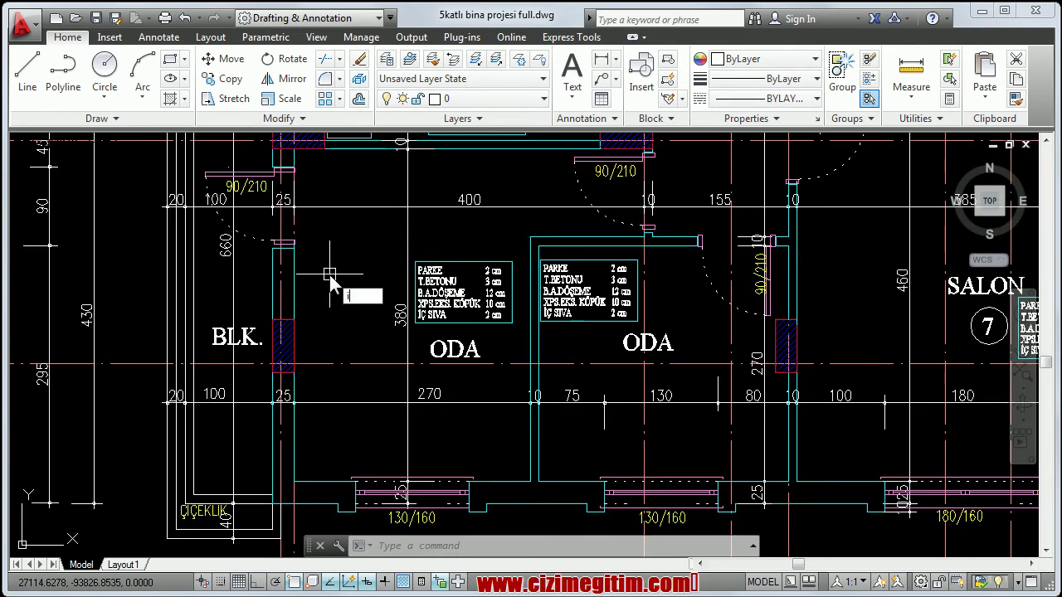
pyautogui.press('Return')
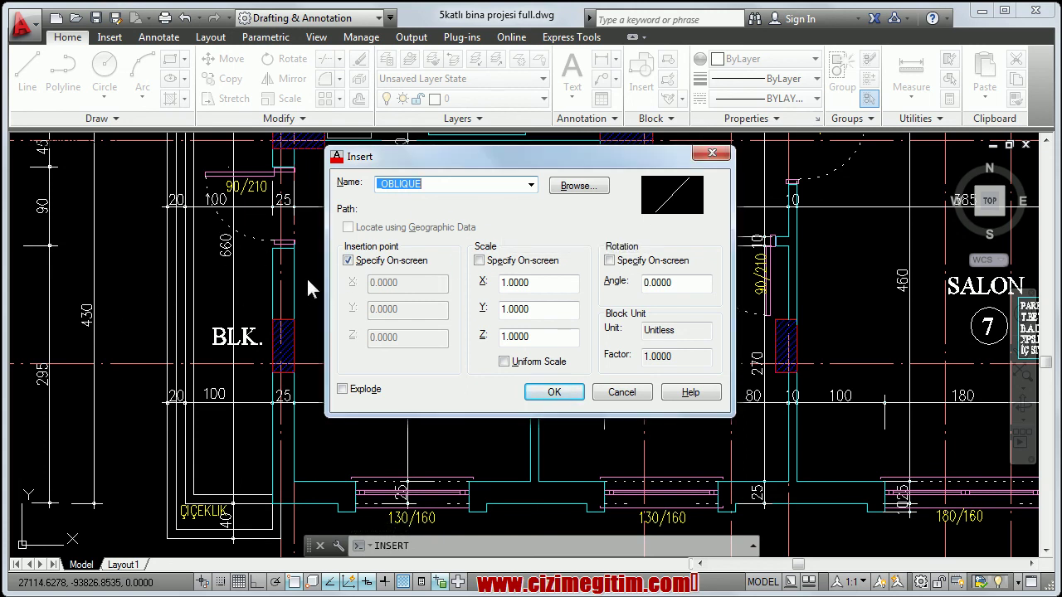
# Step: Load 'pencere' from çalışma dosyaları > 13.bölüm > blokkutuphane as the block to insert
pyautogui.click(579, 187)
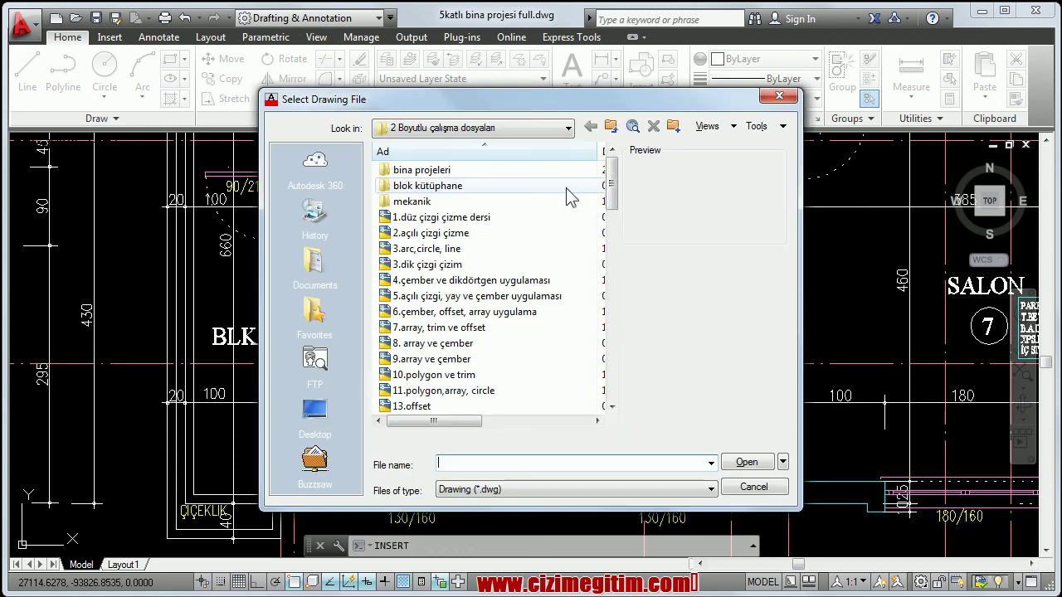
pyautogui.click(611, 127)
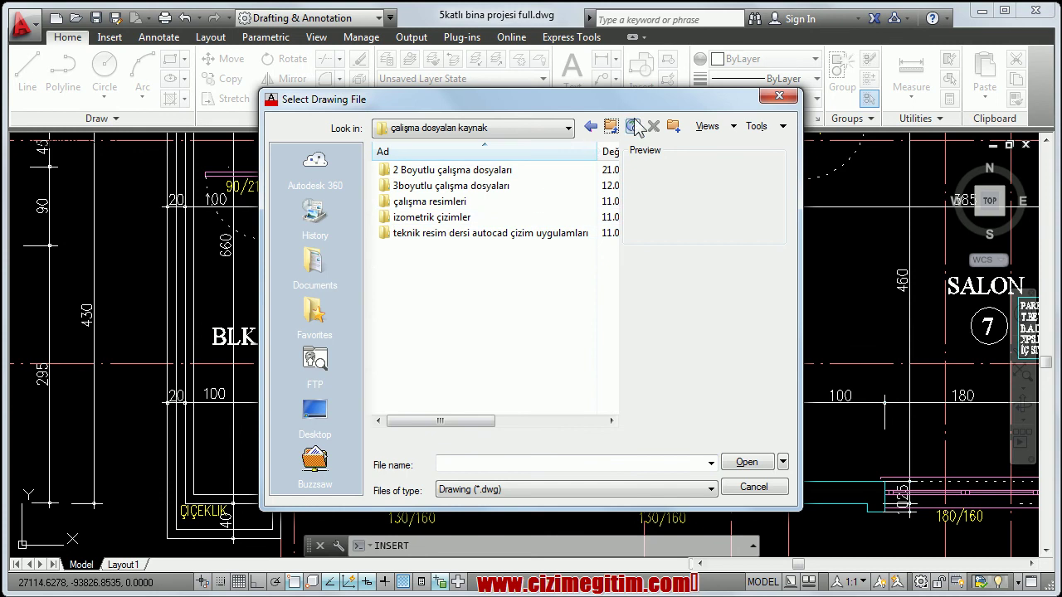
pyautogui.click(611, 127)
pyautogui.doubleClick(448, 171)
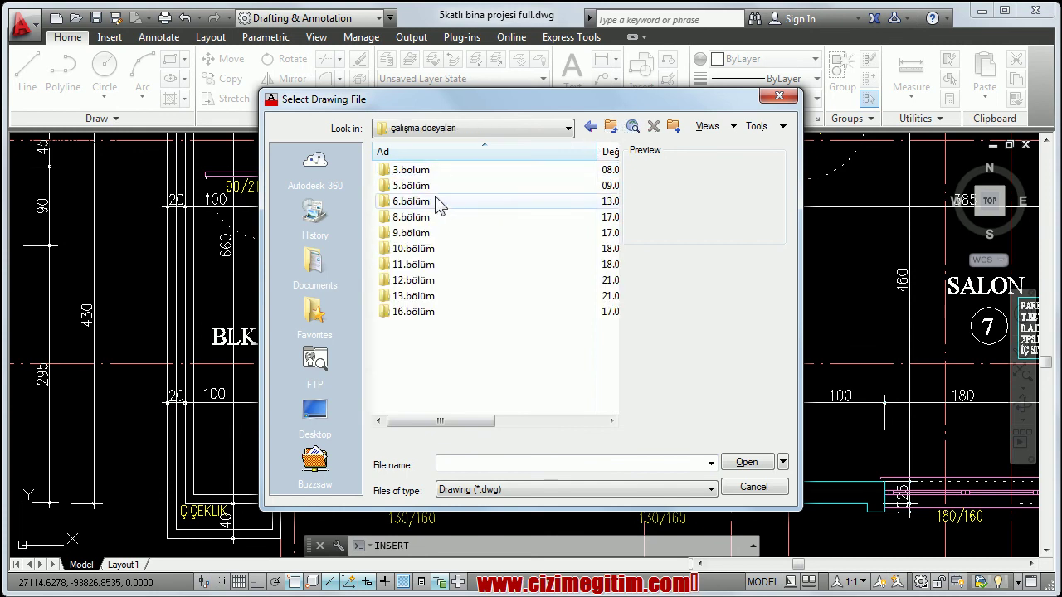
pyautogui.doubleClick(411, 296)
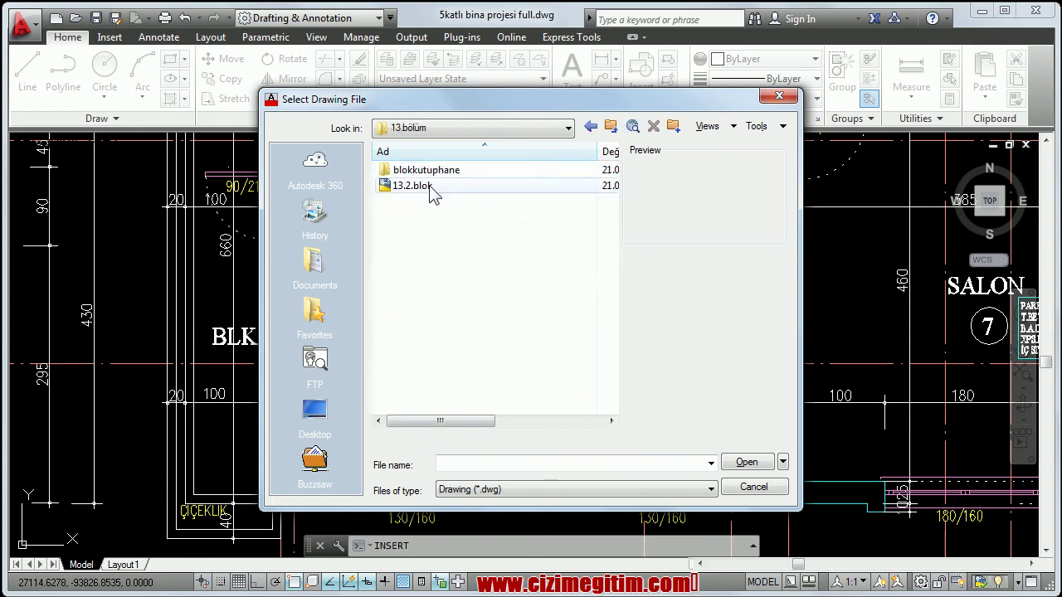
pyautogui.doubleClick(434, 174)
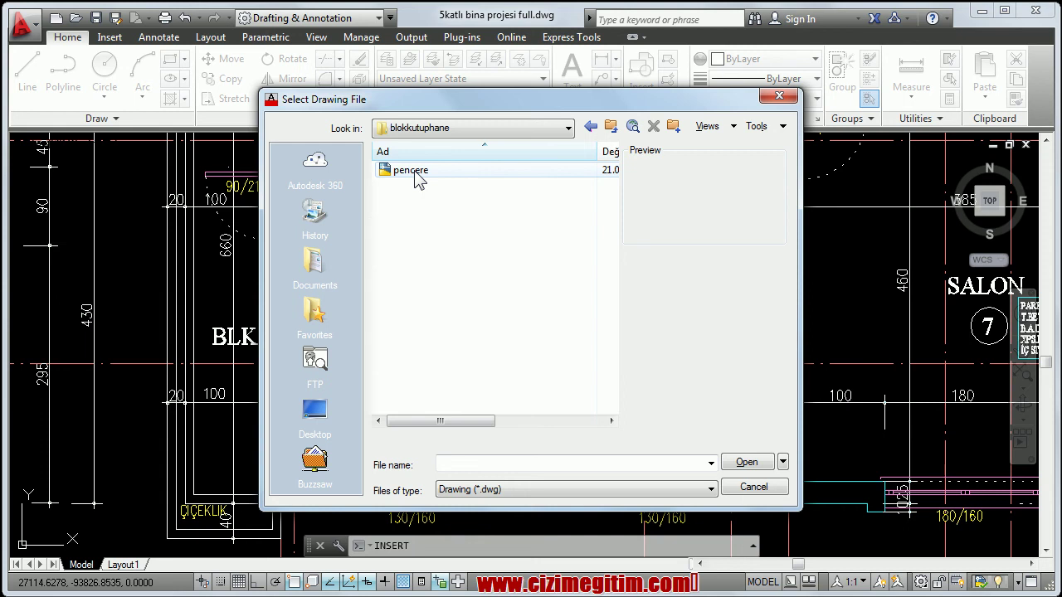
pyautogui.click(415, 176)
pyautogui.click(747, 463)
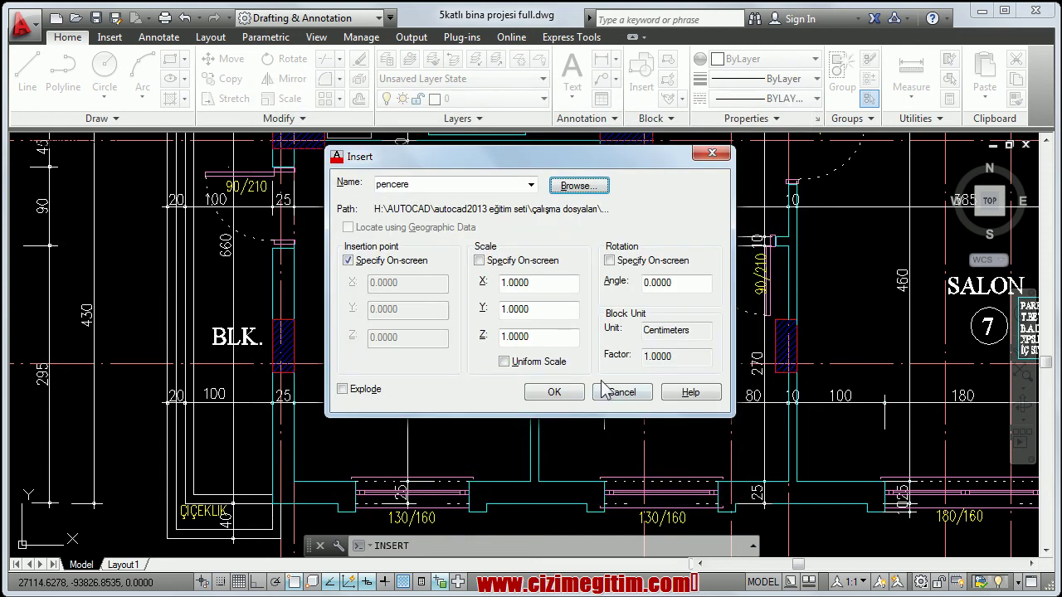
# Step: Accept the Insert settings and set the pencere block's scale factor to 0.1
pyautogui.click(554, 393)
pyautogui.scroll(-3, 509, 336)
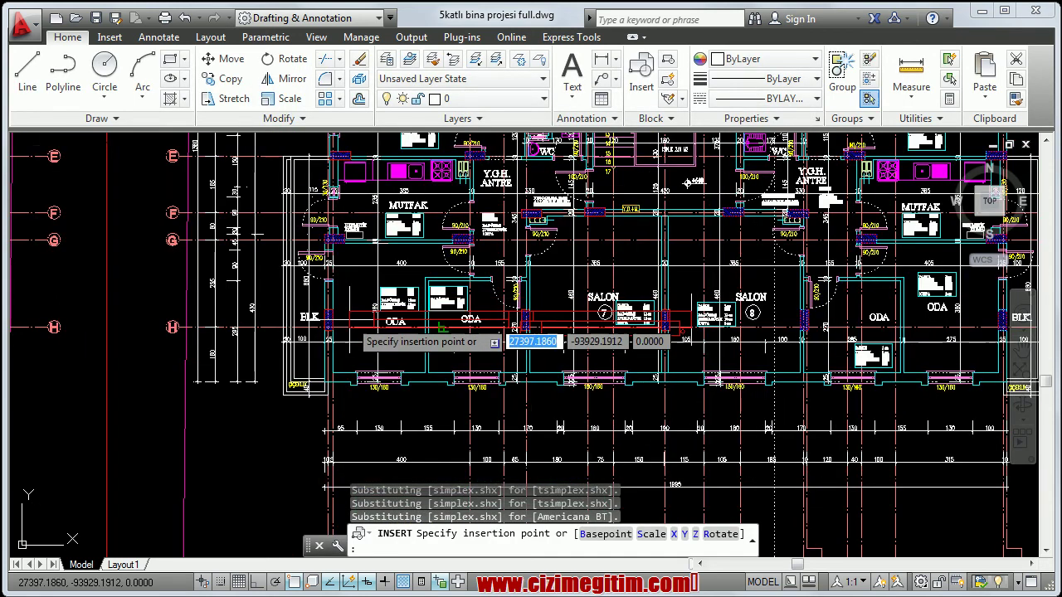
pyautogui.scroll(-3, 406, 287)
pyautogui.scroll(3, 406, 286)
pyautogui.scroll(2, 411, 349)
pyautogui.scroll(2, 360, 387)
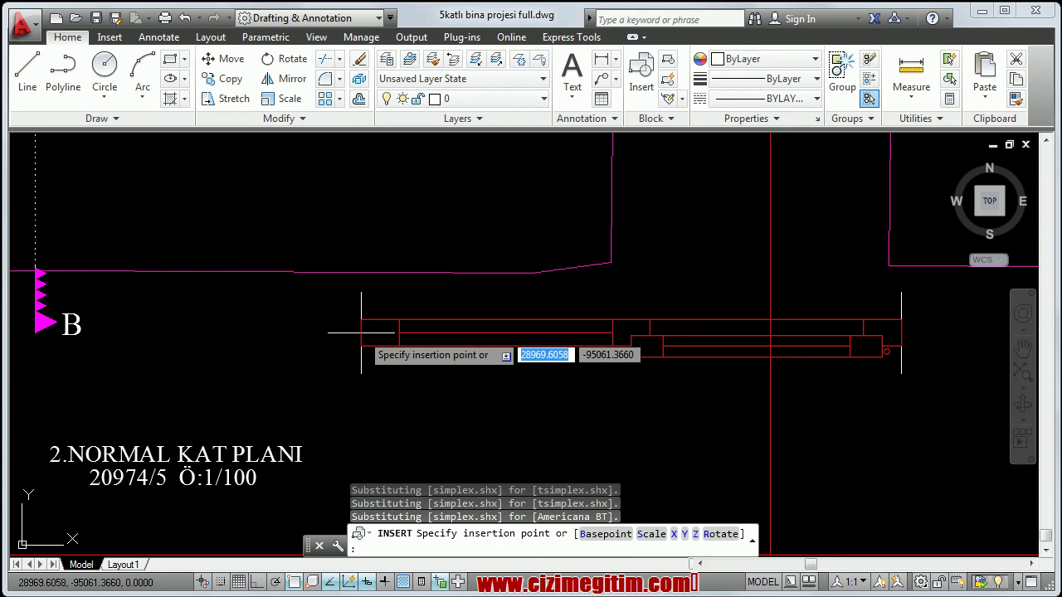
pyautogui.scroll(-1, 376, 326)
pyautogui.scroll(-2, 376, 326)
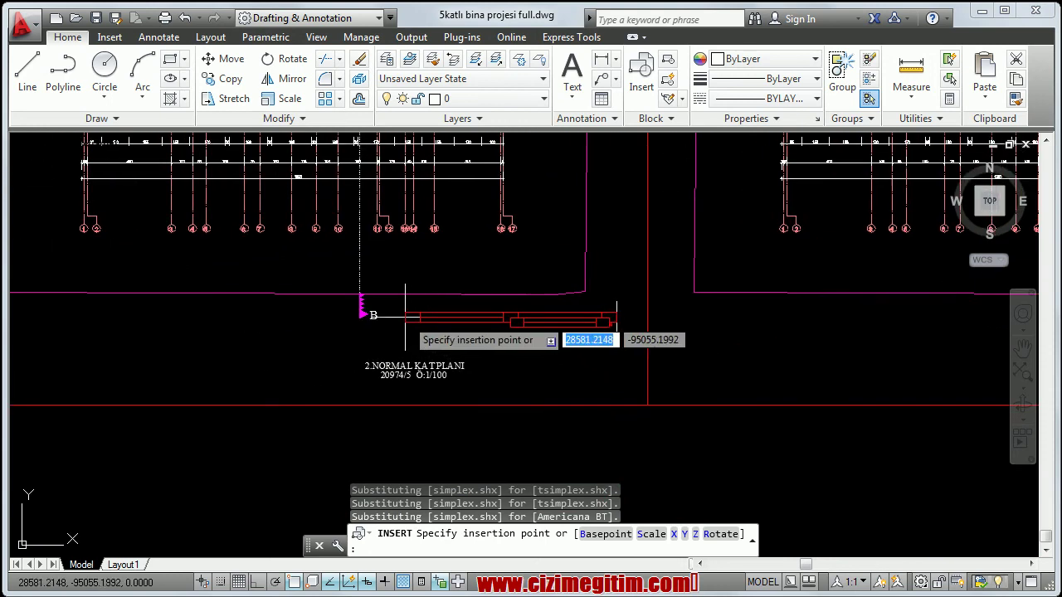
pyautogui.scroll(2, 366, 333)
pyautogui.scroll(3, 415, 261)
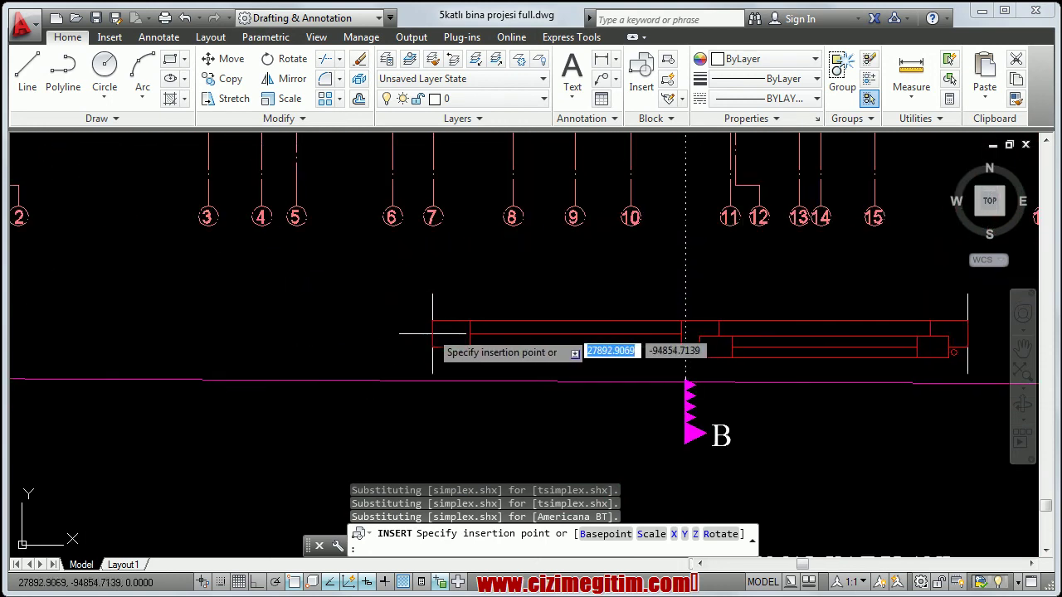
pyautogui.moveTo(436, 328); pyautogui.dragTo(340, 299, button='middle')
pyautogui.scroll(-3, 360, 340)
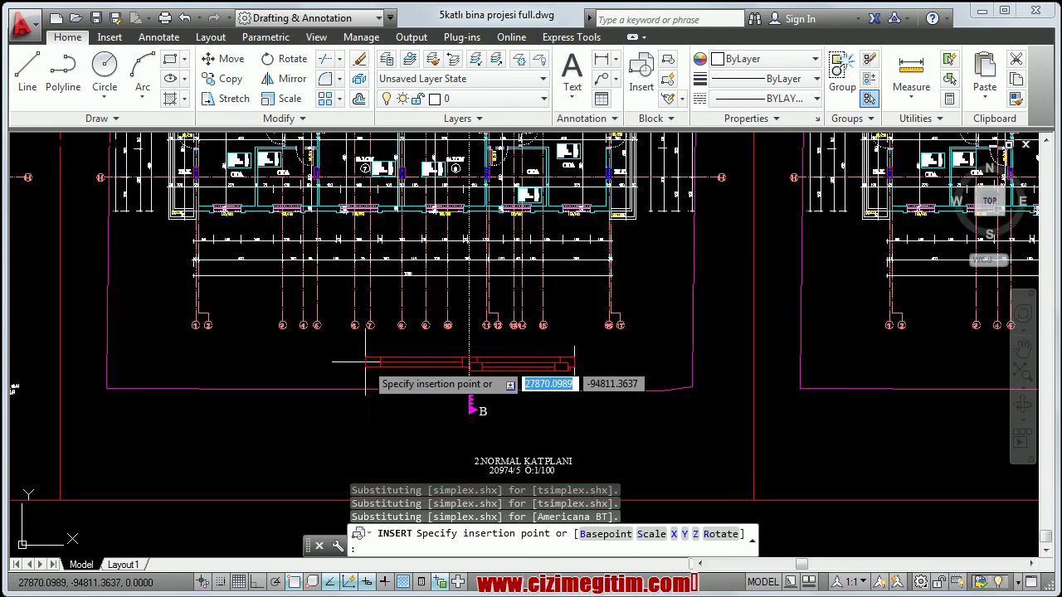
pyautogui.rightClick(366, 362)
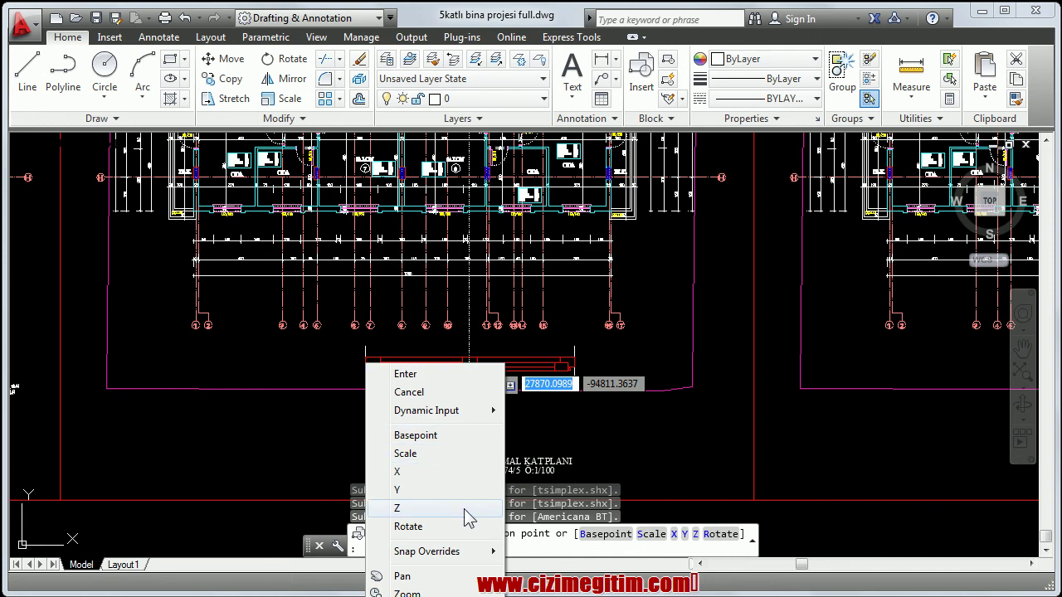
pyautogui.click(433, 455)
pyautogui.write('.1')
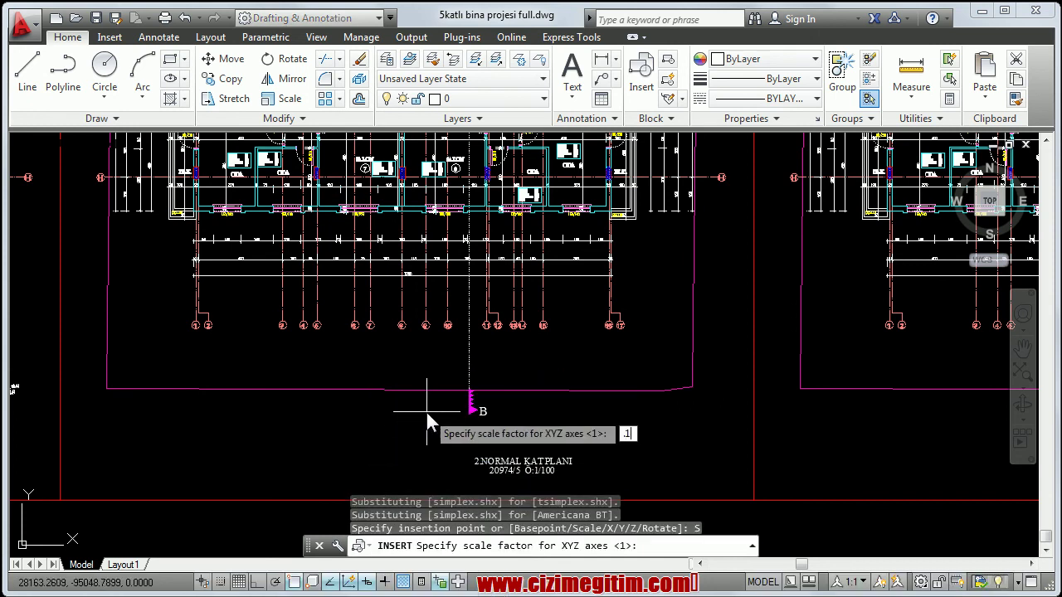
pyautogui.press('Return')
# Step: Place the scaled pencere block into the wall opening beside the 130/160 window
pyautogui.scroll(5, 464, 398)
pyautogui.scroll(2, 327, 357)
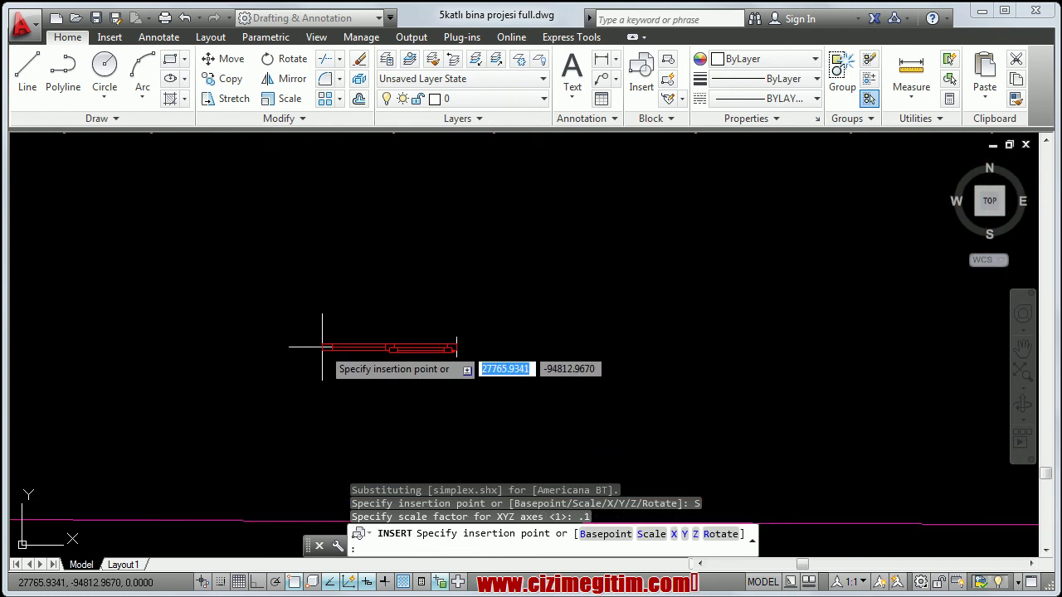
pyautogui.scroll(-5, 322, 347)
pyautogui.scroll(-2, 315, 373)
pyautogui.scroll(3, 298, 332)
pyautogui.scroll(2, 282, 347)
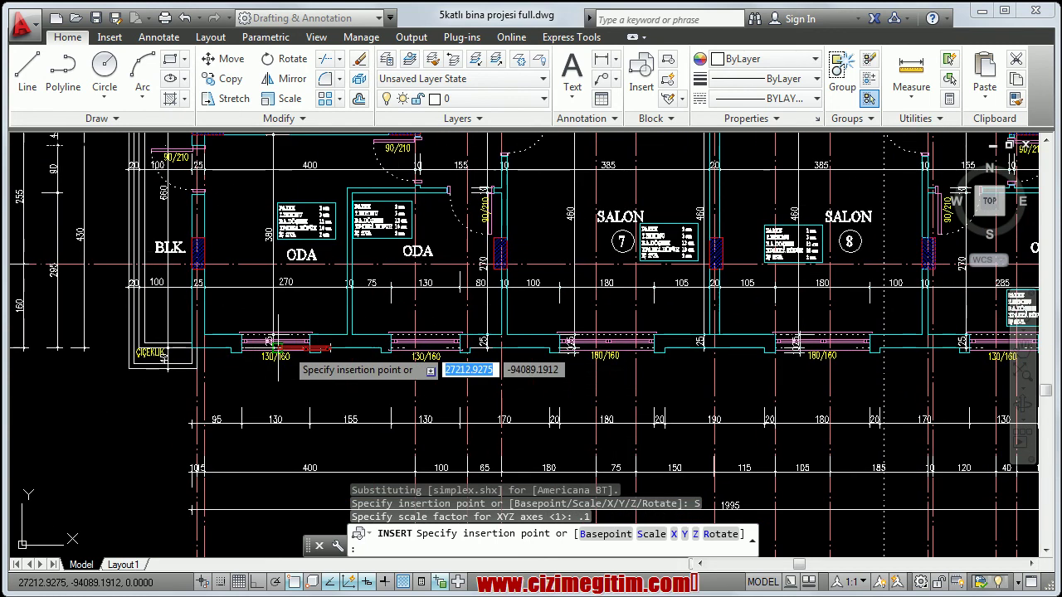
pyautogui.scroll(3, 278, 347)
pyautogui.scroll(2, 214, 367)
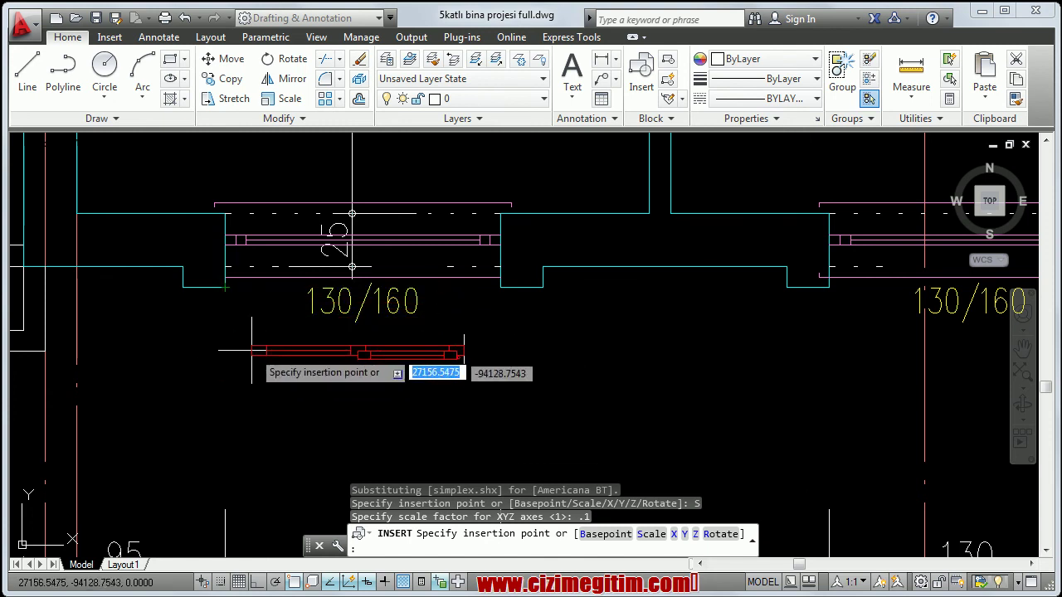
pyautogui.scroll(-4, 269, 340)
pyautogui.scroll(2, 265, 344)
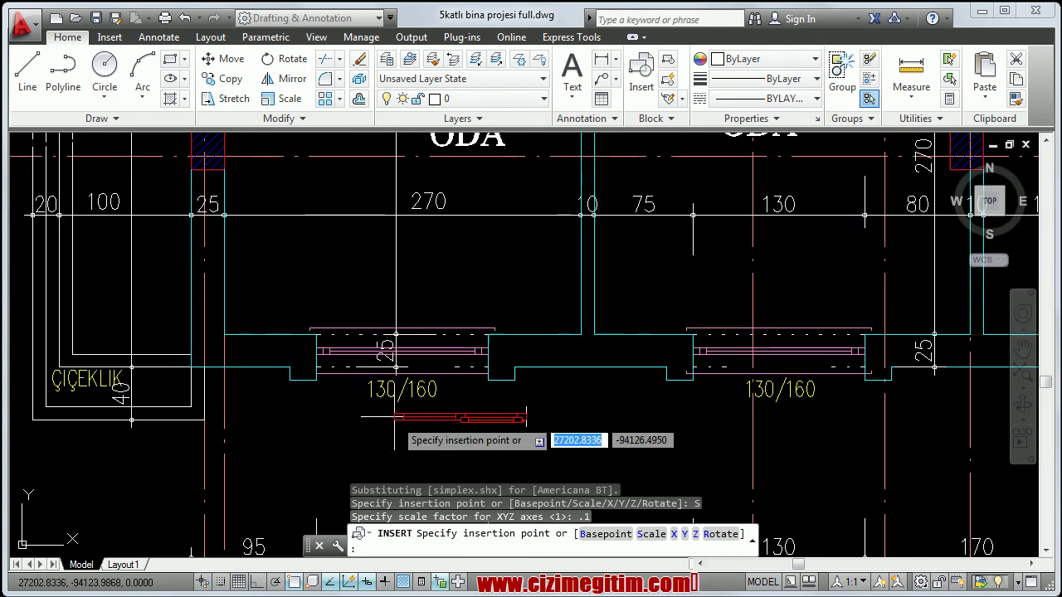
pyautogui.moveTo(353, 439); pyautogui.dragTo(328, 363, button='middle')
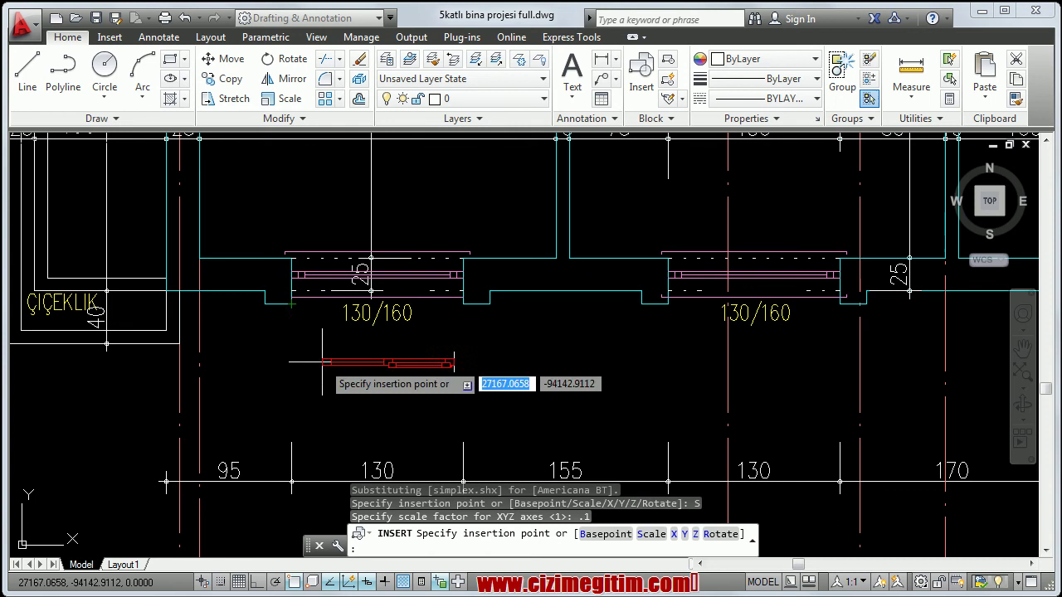
pyautogui.scroll(2, 318, 322)
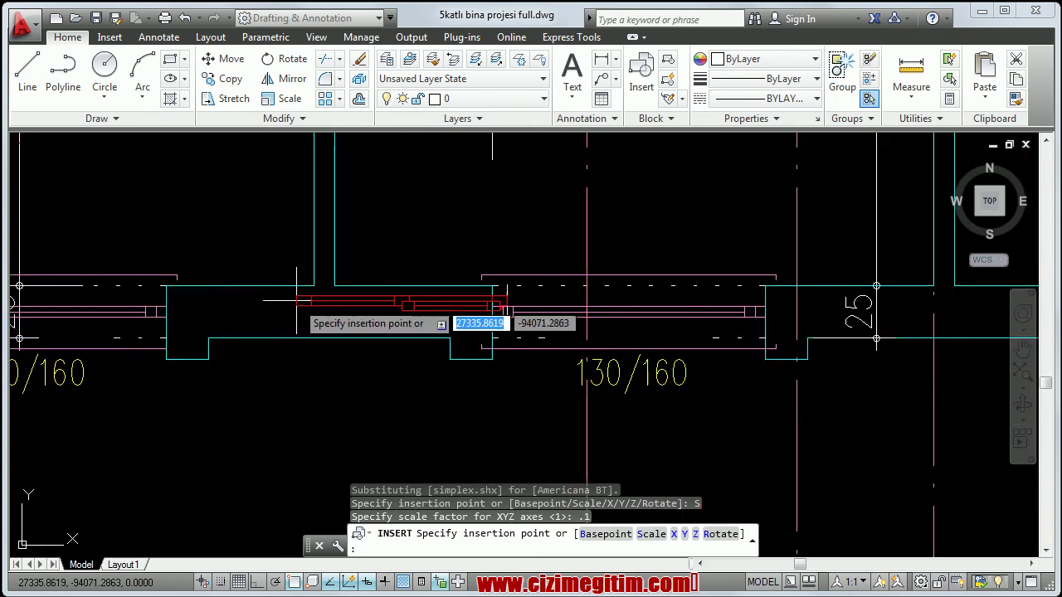
pyautogui.click(209, 339)
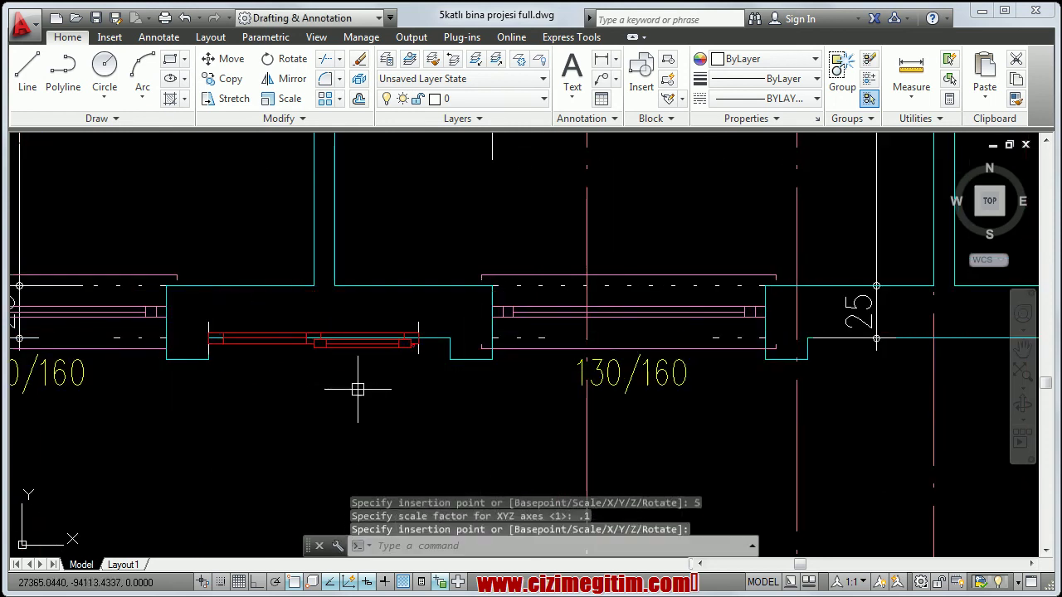
pyautogui.click(349, 339)
pyautogui.moveTo(308, 373)
pyautogui.mouseDown(button='middle')
pyautogui.moveTo(224, 360)
pyautogui.moveTo(240, 369)
pyautogui.mouseUp(button='middle')
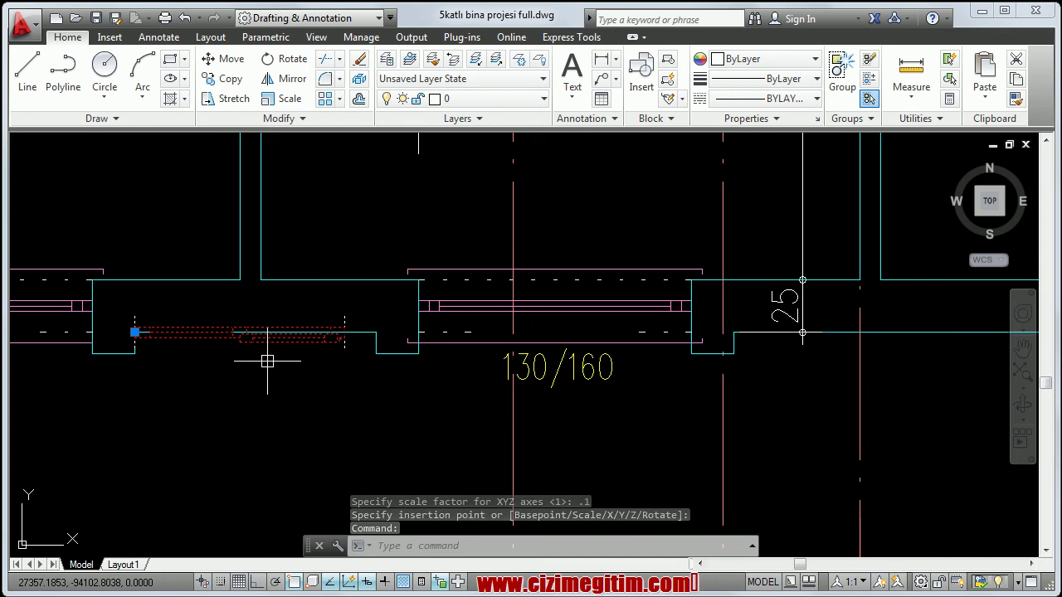
pyautogui.press('Escape')
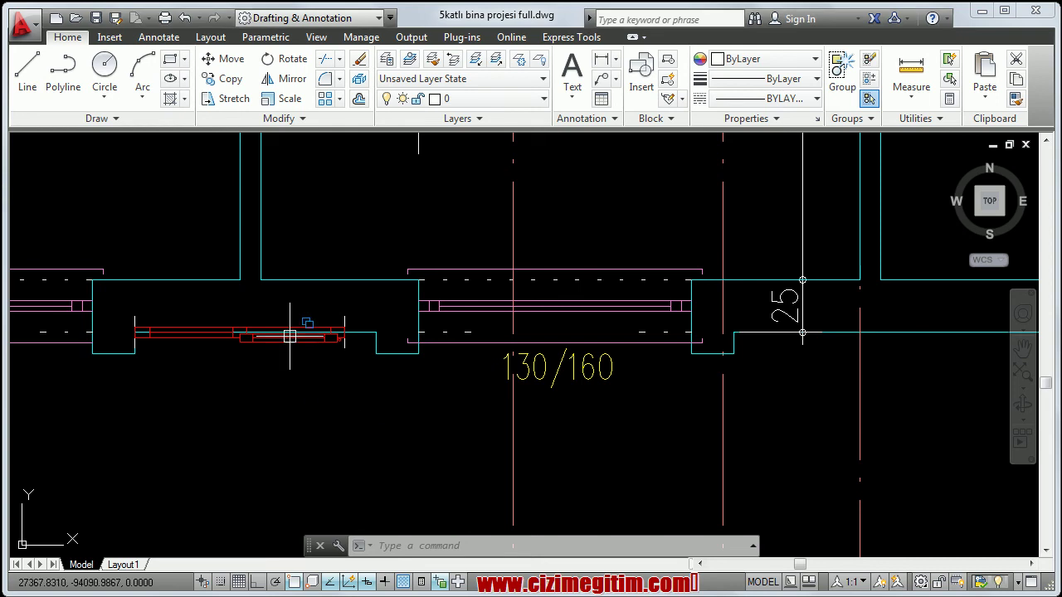
pyautogui.click(295, 340)
pyautogui.scroll(2, 280, 339)
pyautogui.moveTo(266, 357); pyautogui.dragTo(229, 327, button='middle')
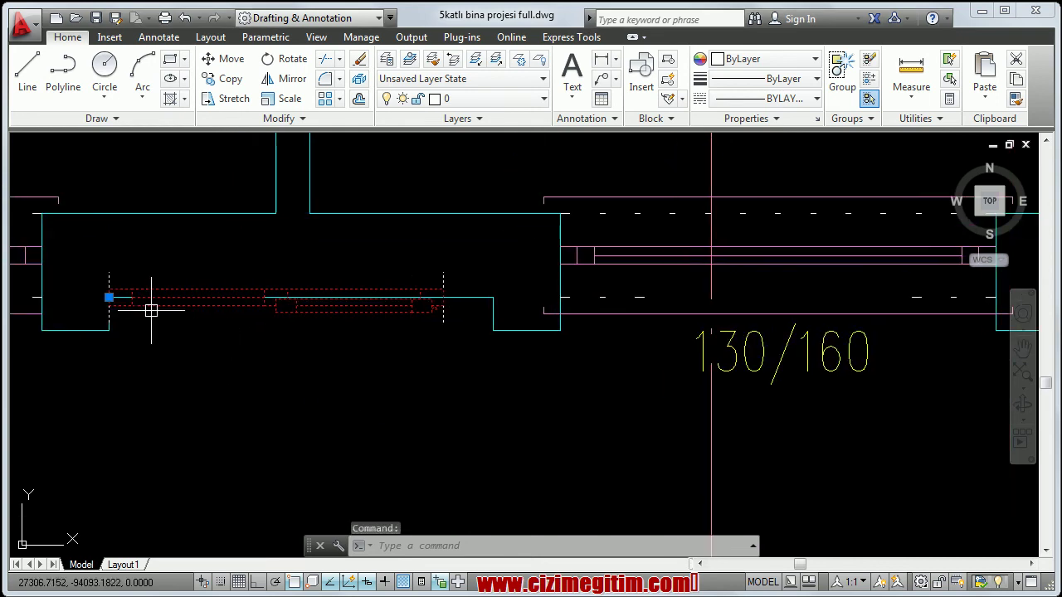
pyautogui.press('Escape')
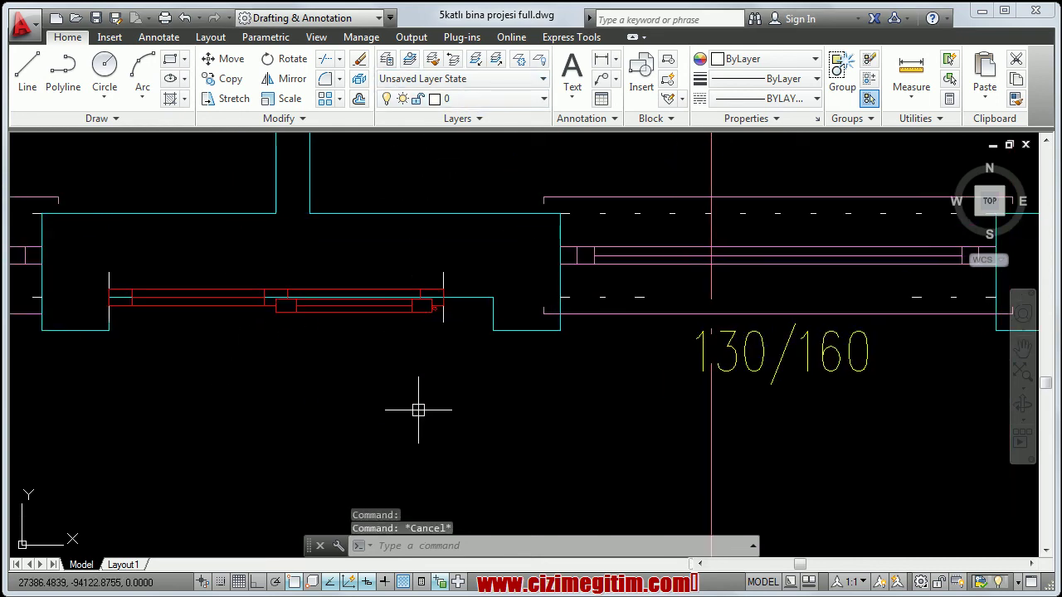
pyautogui.write('la')
pyautogui.press('Return')
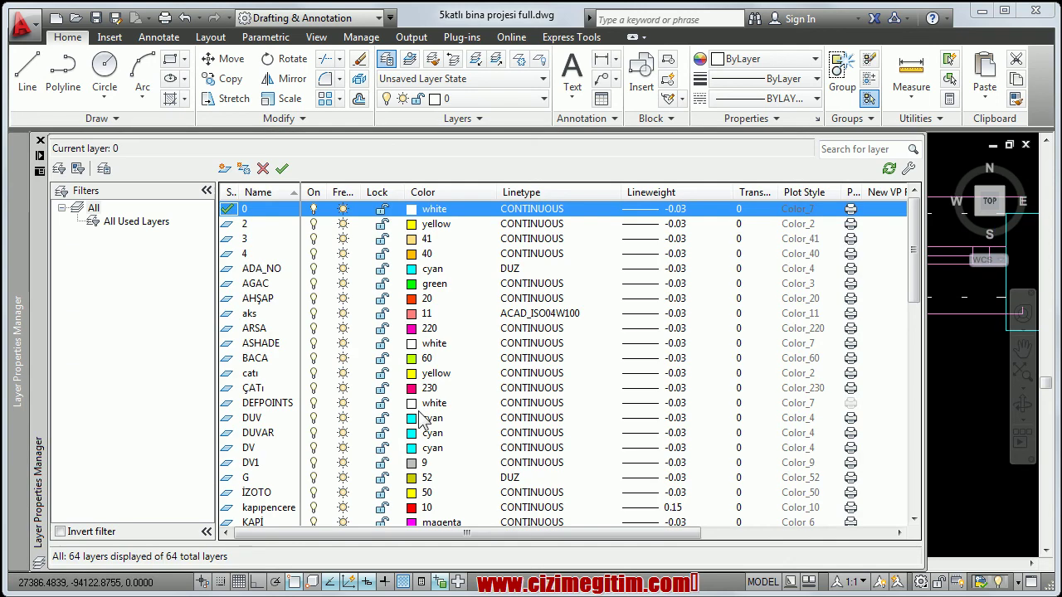
pyautogui.doubleClick(274, 343)
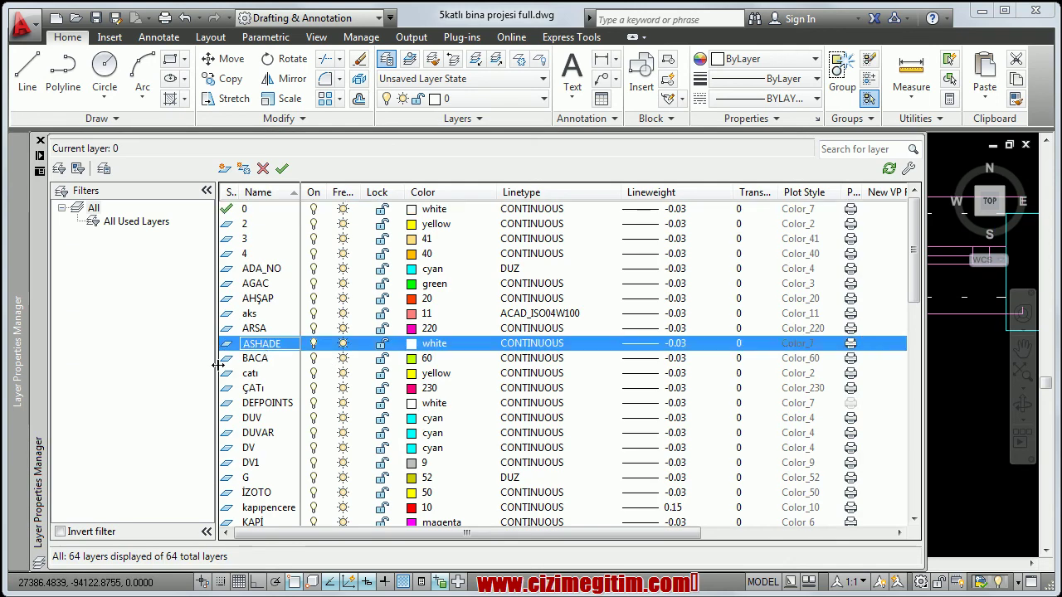
pyautogui.press('Down')
pyautogui.press('Down')
pyautogui.press('Down')
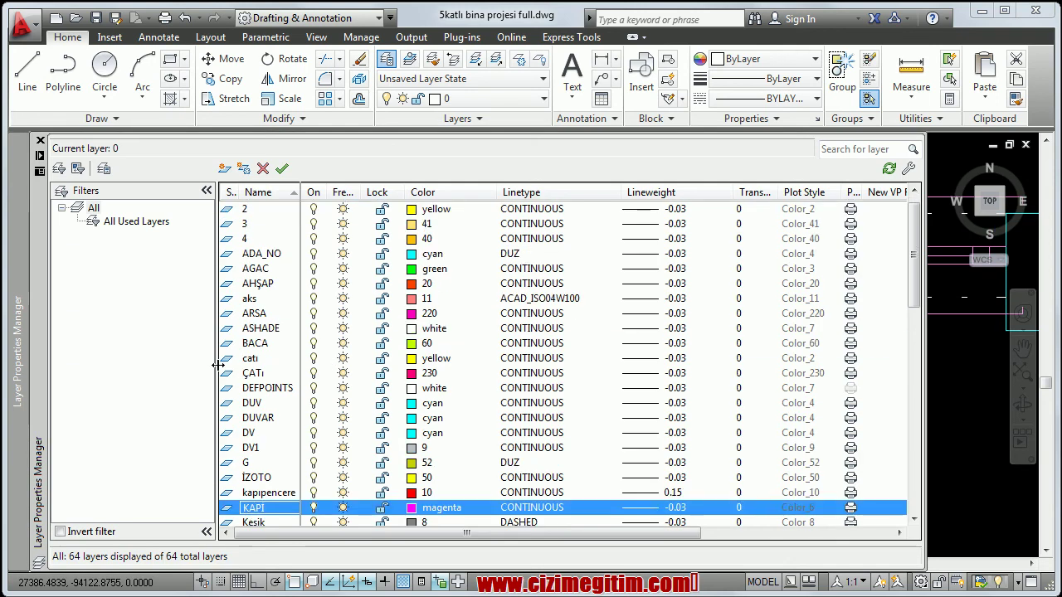
pyautogui.press('Up')
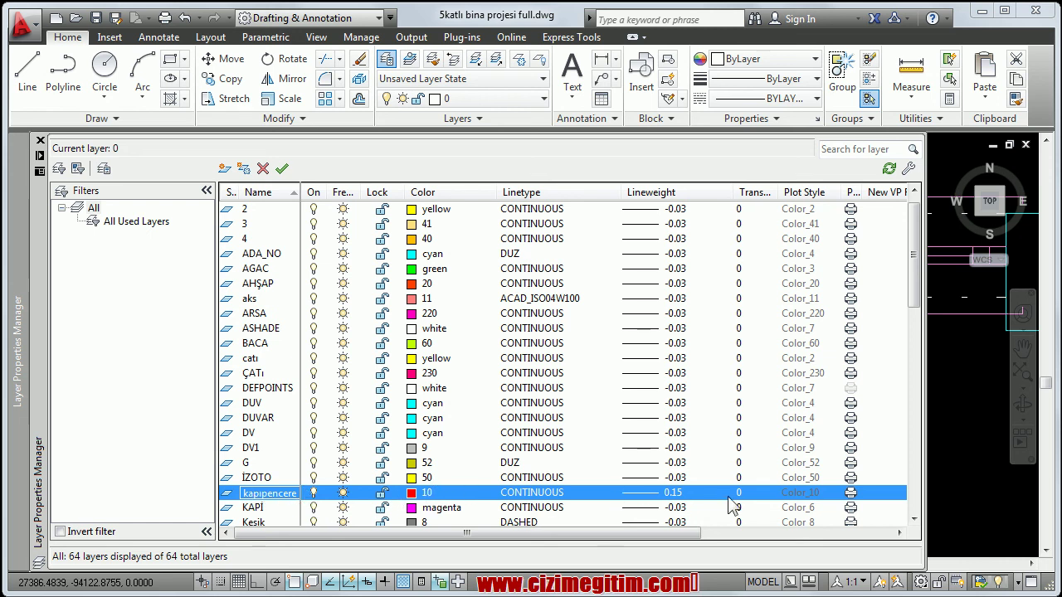
pyautogui.click(39, 140)
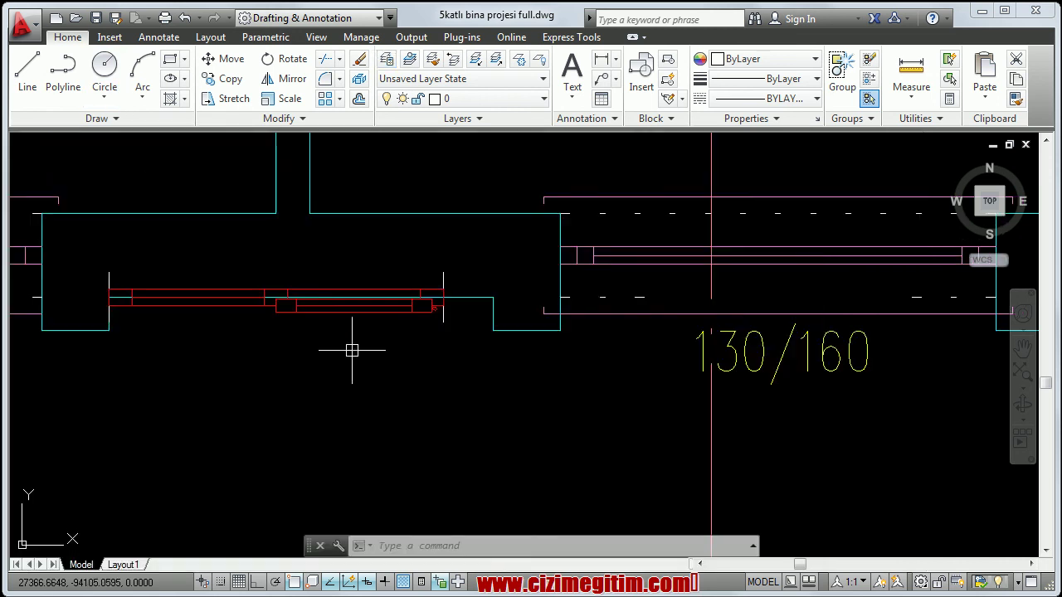
pyautogui.click(305, 304)
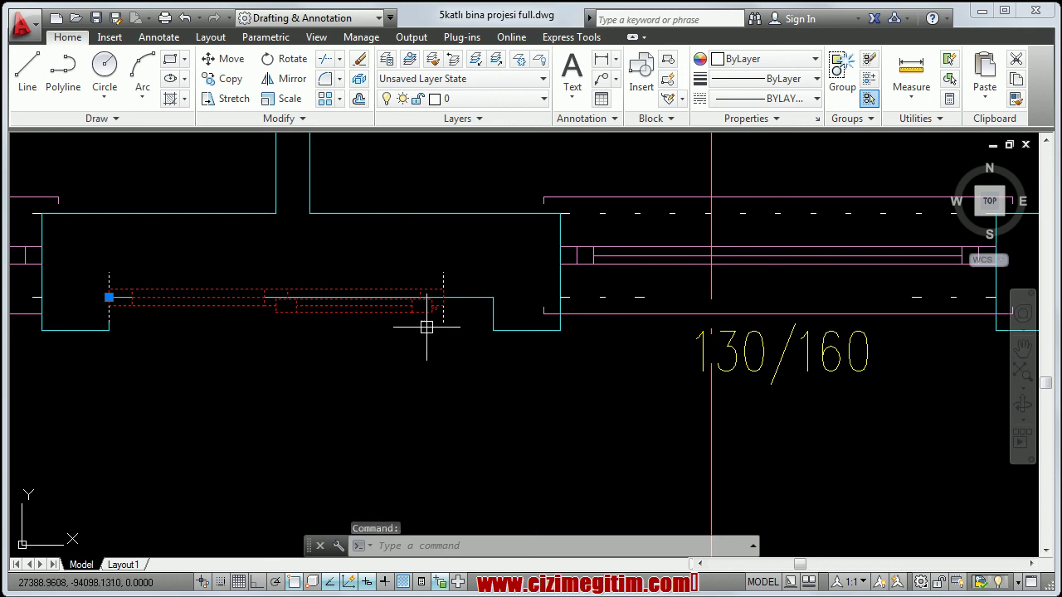